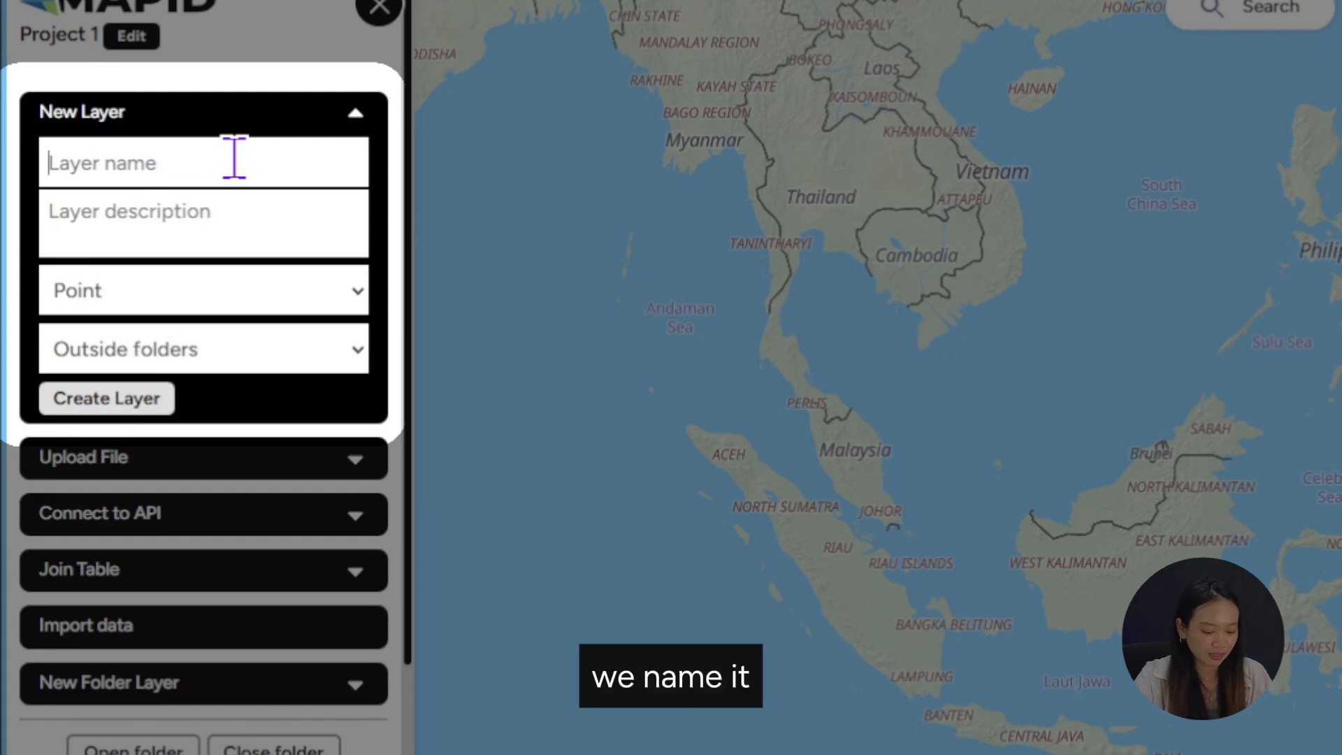
# Create a Point layer named "sales market visit" placed outside folders
pyautogui.write('sales market visit')
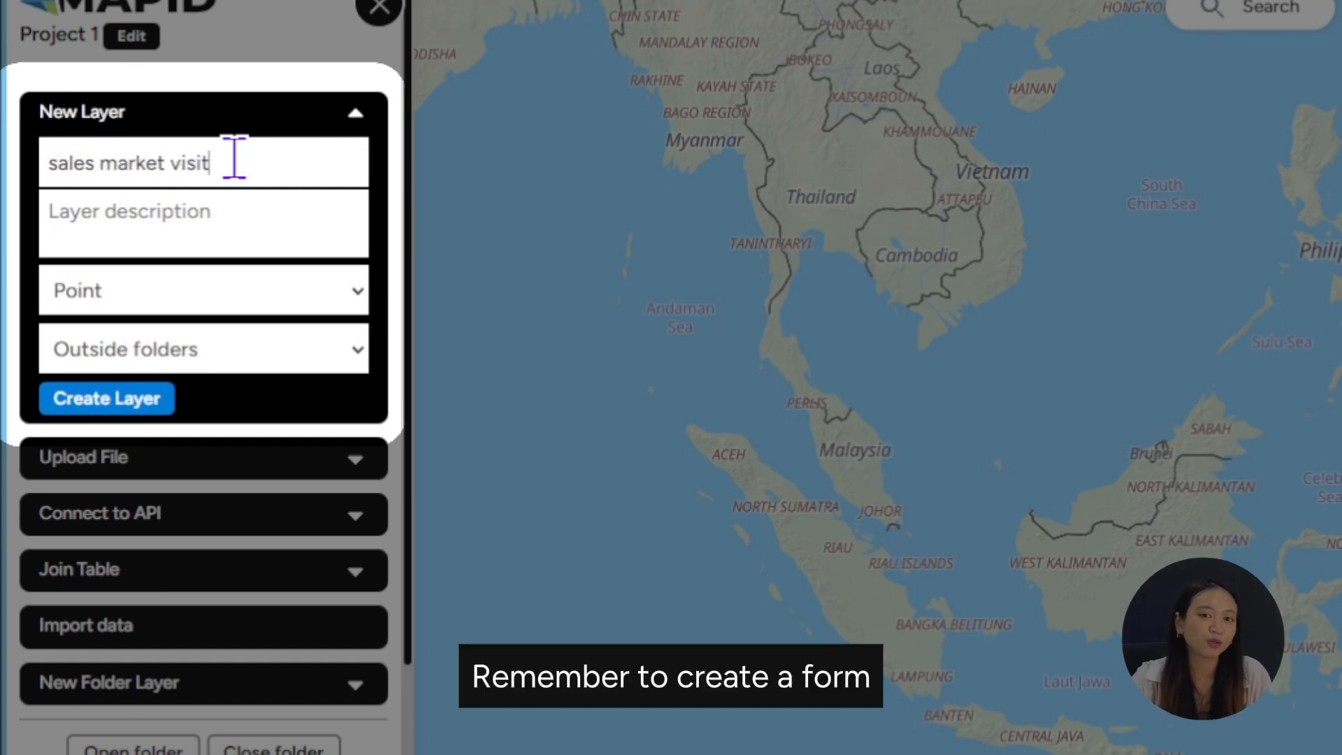
pyautogui.click(245, 293)
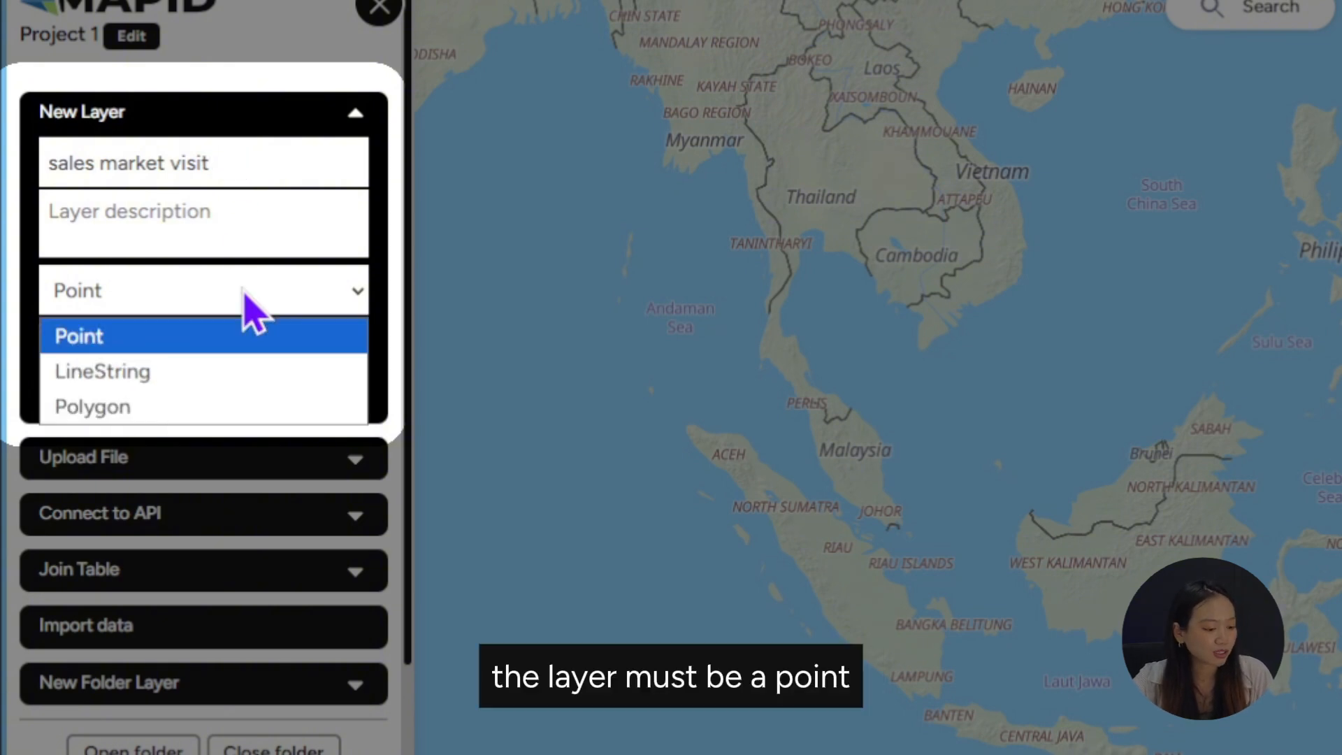
pyautogui.click(218, 350)
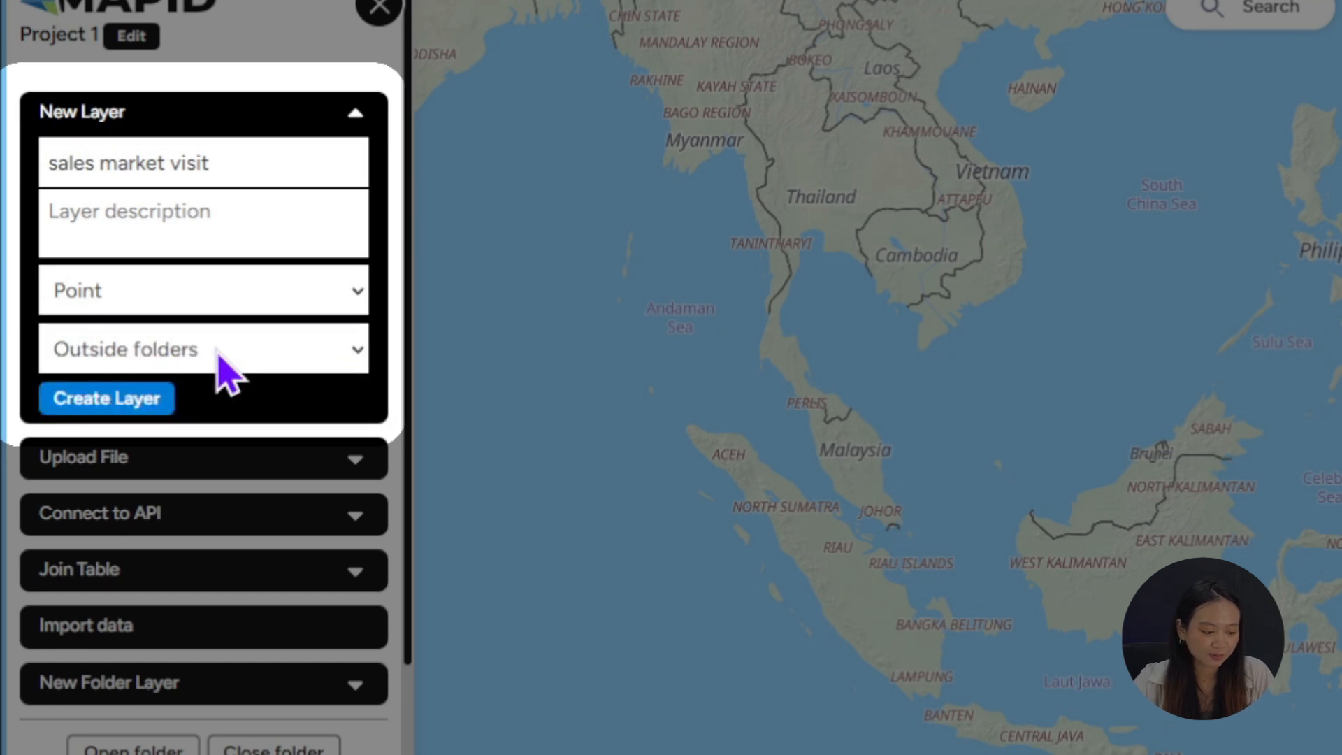
pyautogui.click(94, 395)
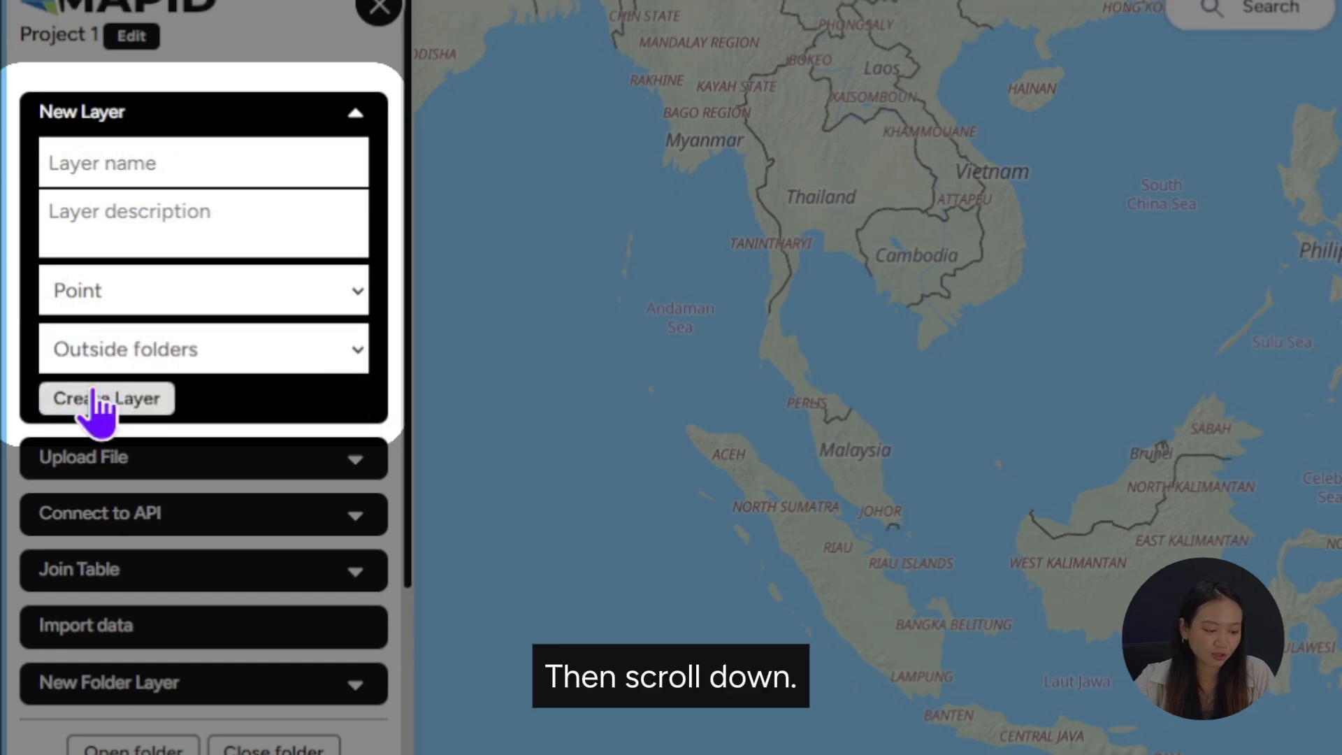
# Open the sales market visit layer for editing and launch its form editor
pyautogui.scroll(-10, 118, 710)
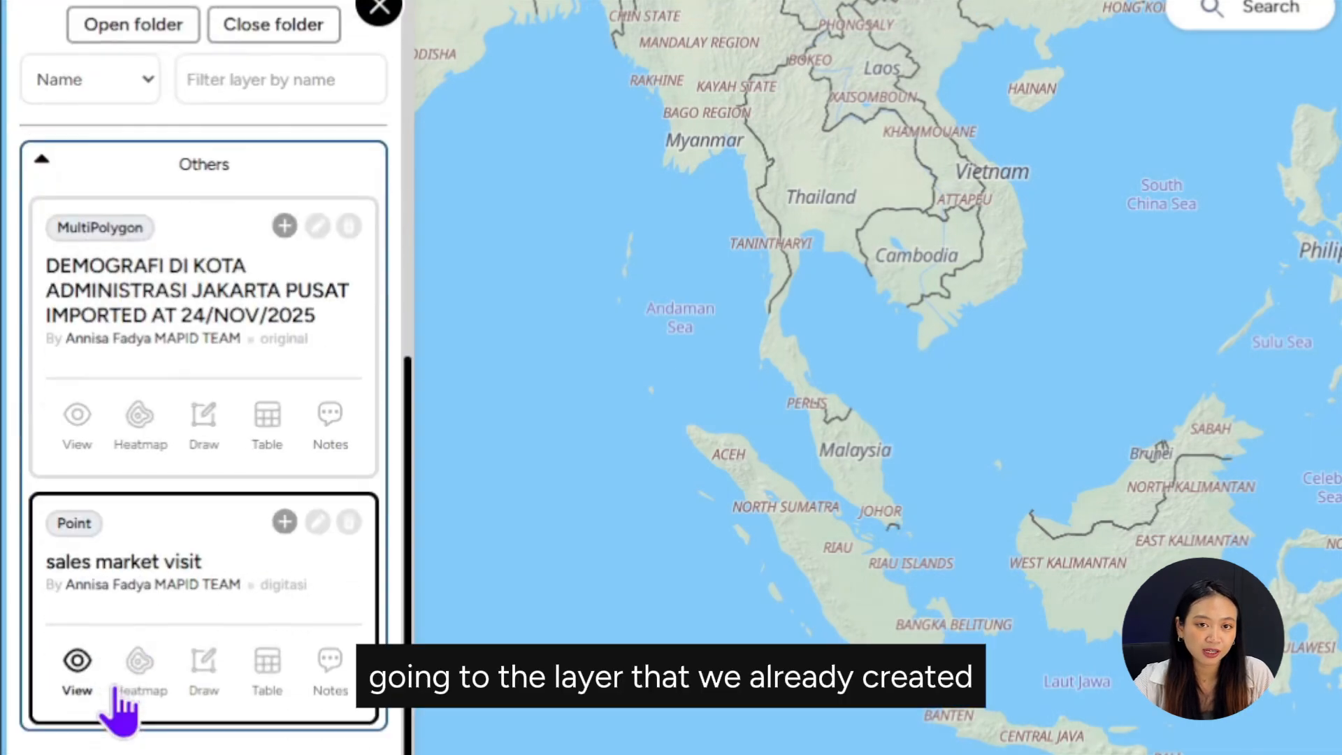
pyautogui.scroll(-3, 119, 709)
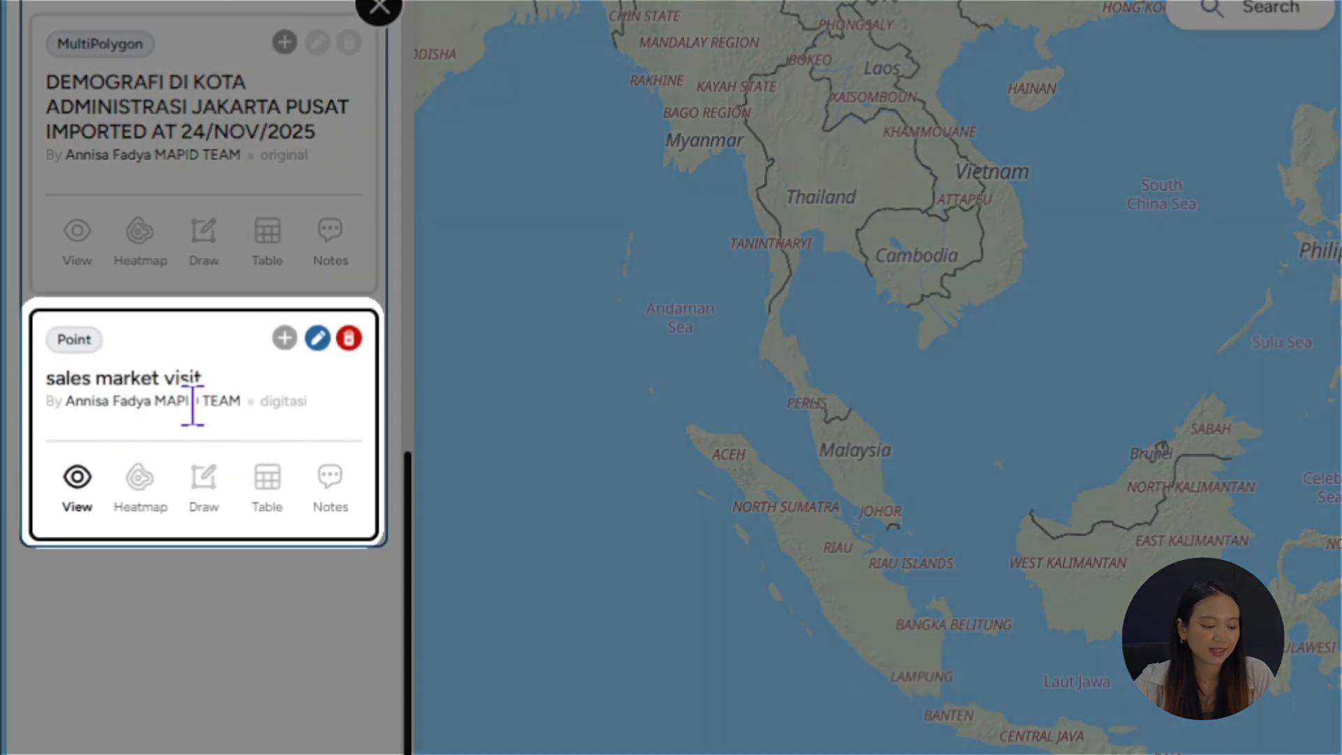
pyautogui.click(318, 338)
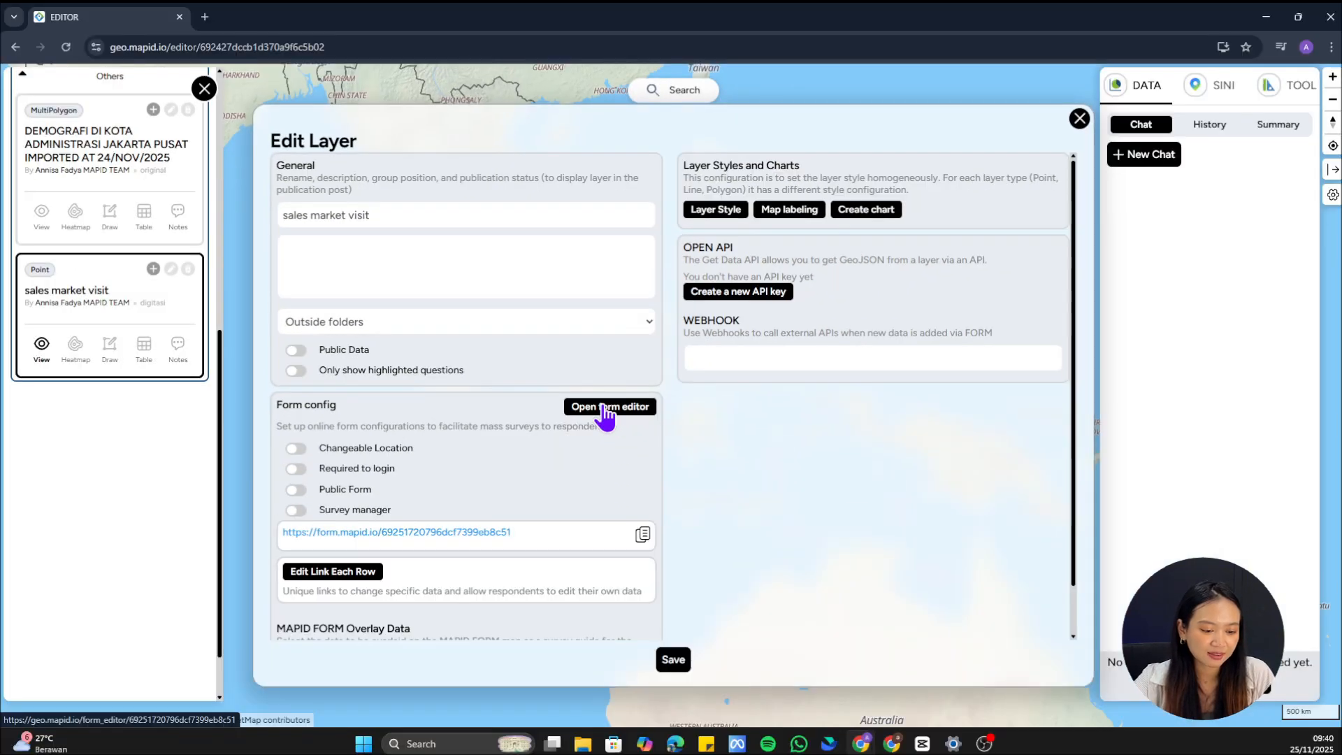
pyautogui.click(636, 489)
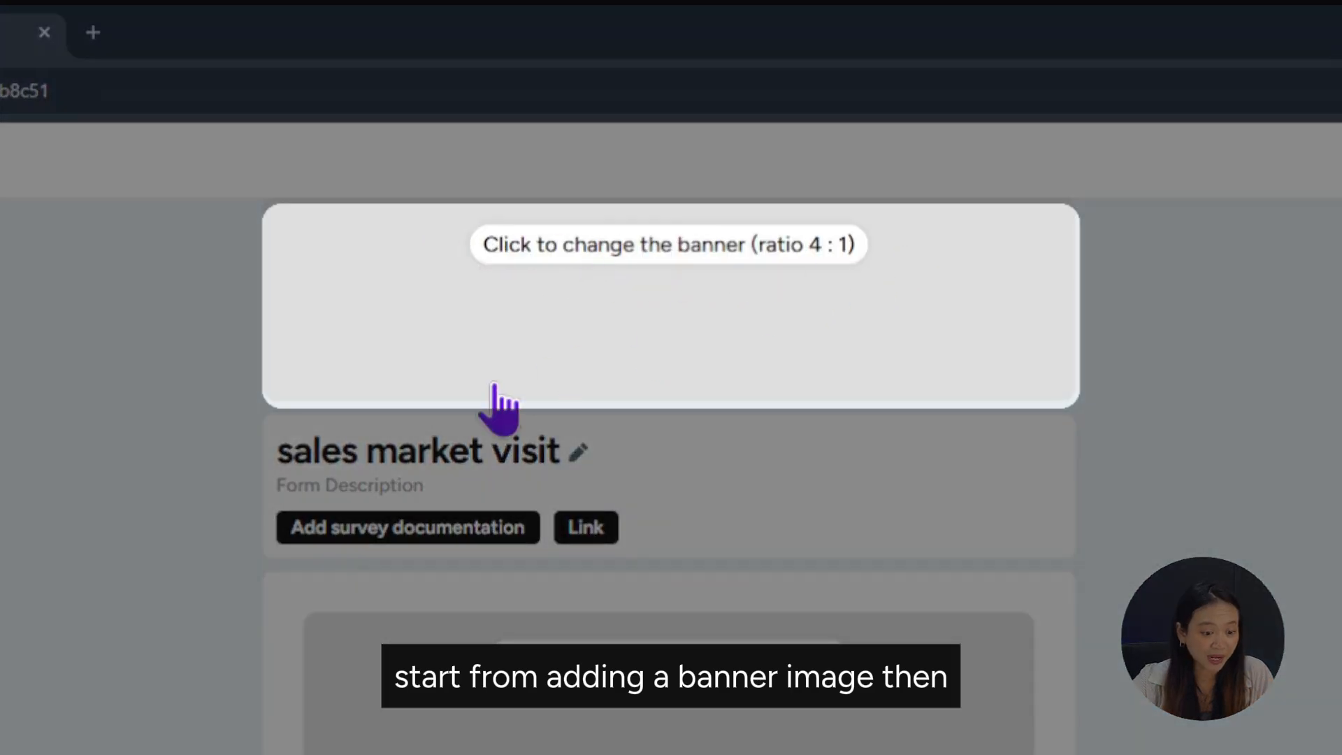
# Review the form's general settings, form configuration and square banner area without changing anything
pyautogui.click(578, 452)
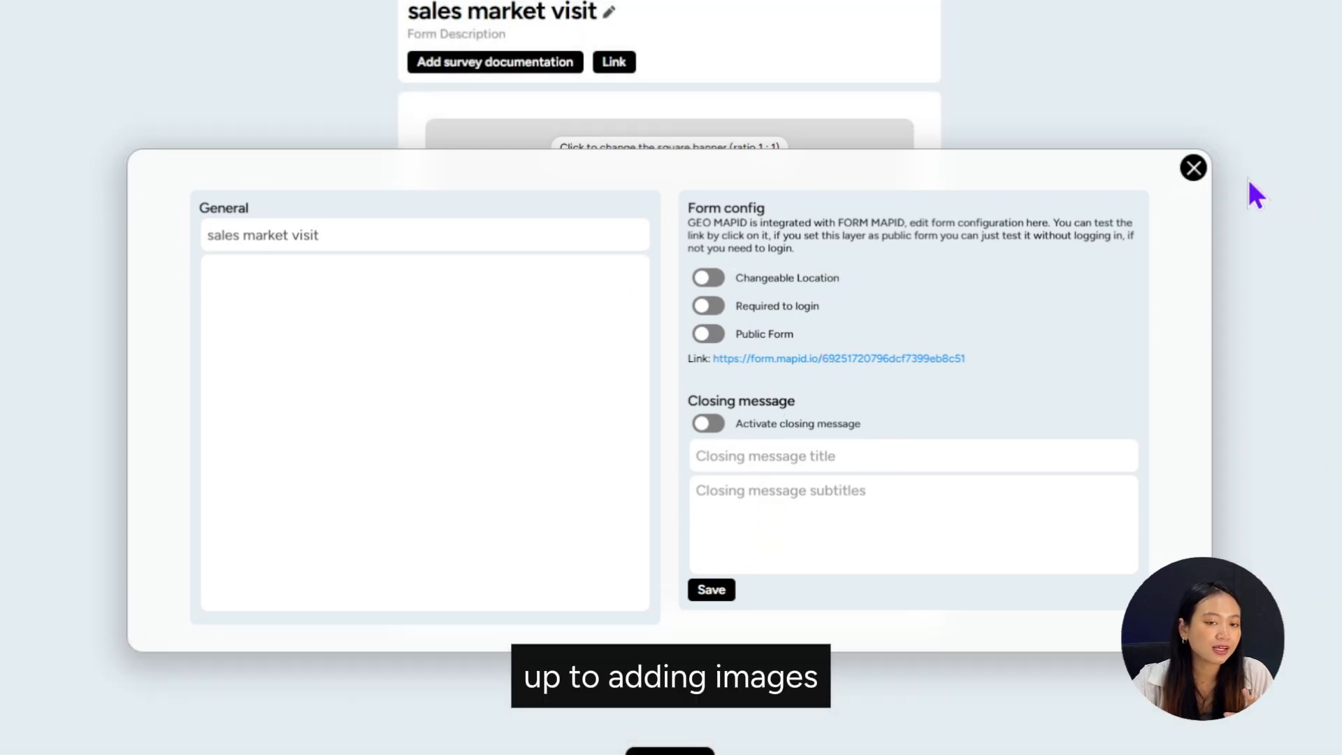
pyautogui.click(1193, 168)
pyautogui.scroll(1, 599, 260)
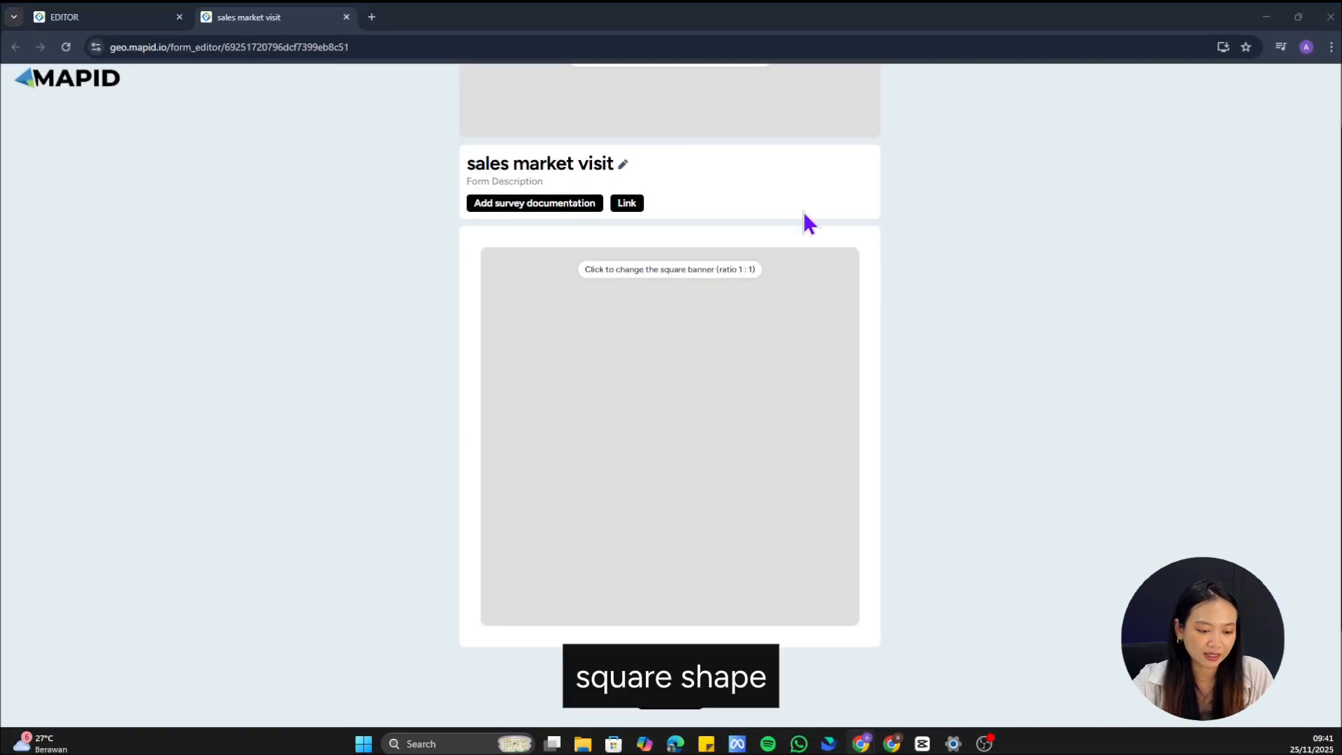
pyautogui.click(811, 301)
pyautogui.click(832, 474)
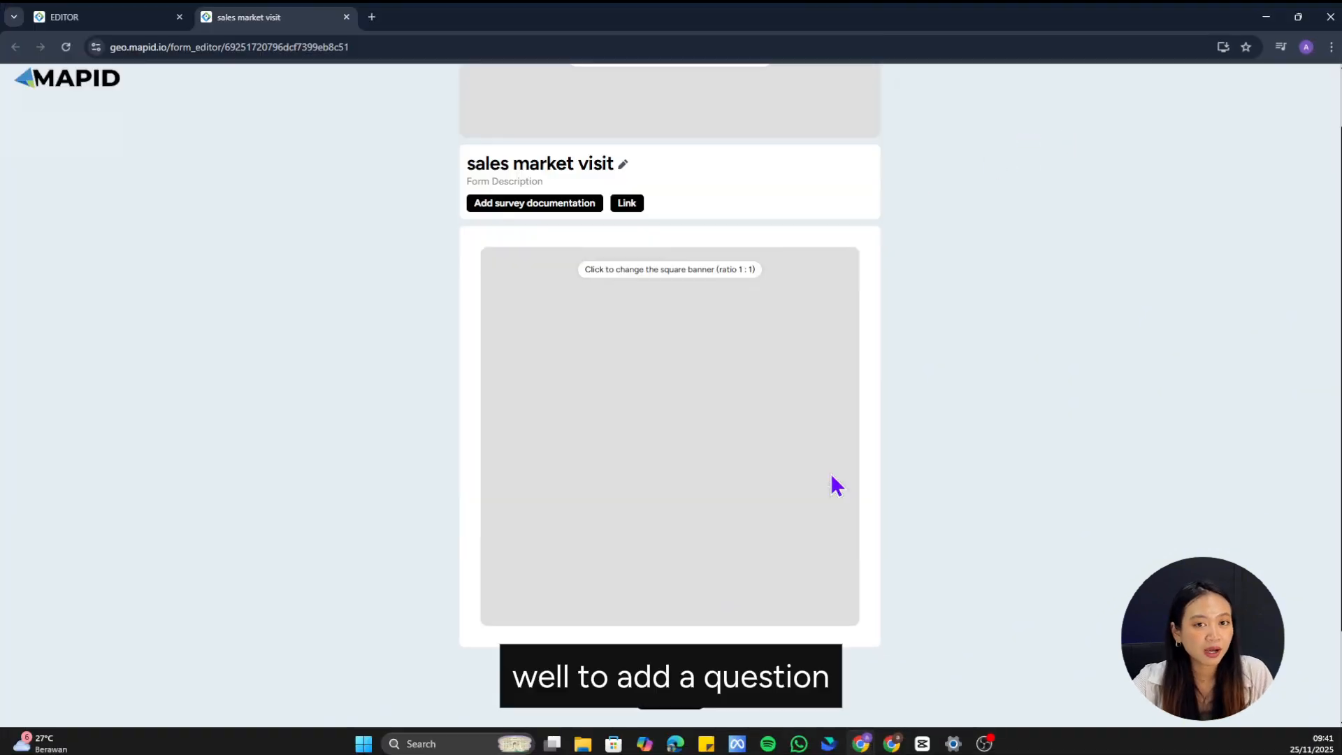
# Add a required question titled "nama salesman" with the Text data type to the form
pyautogui.scroll(-2, 769, 377)
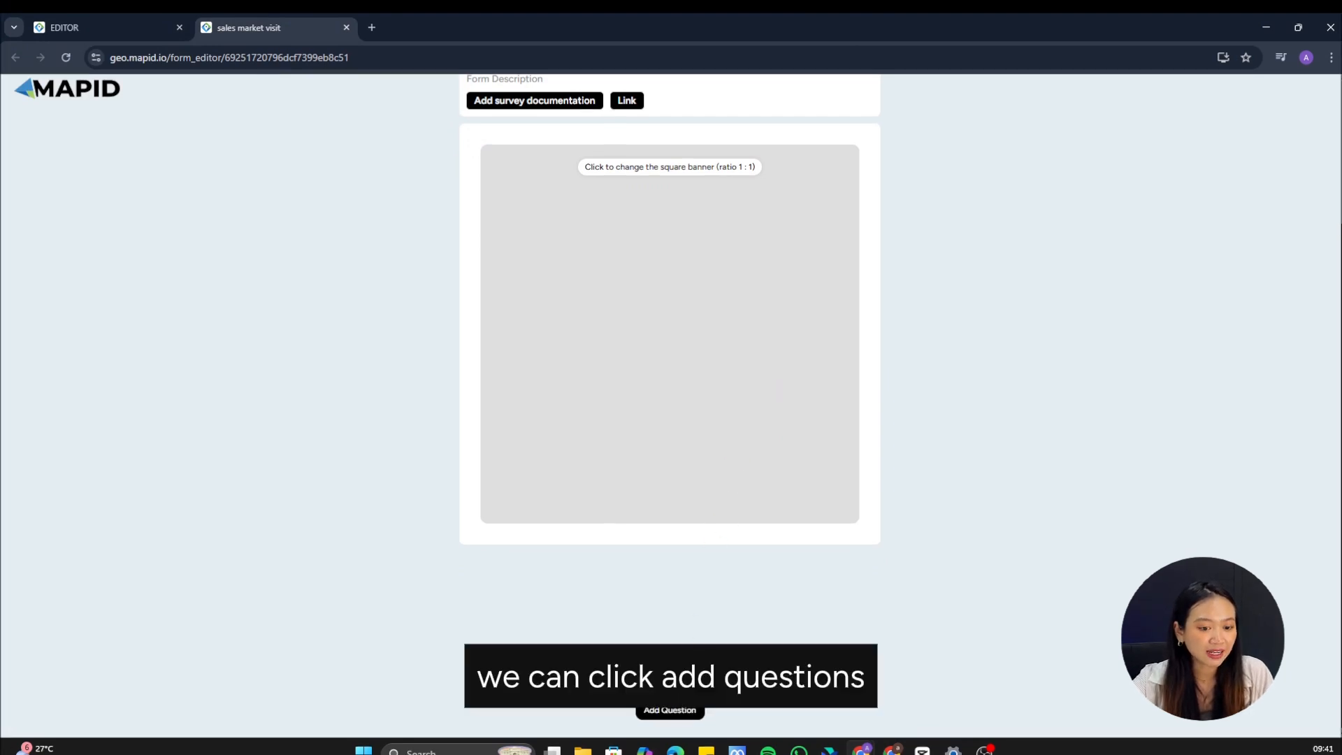
pyautogui.click(674, 704)
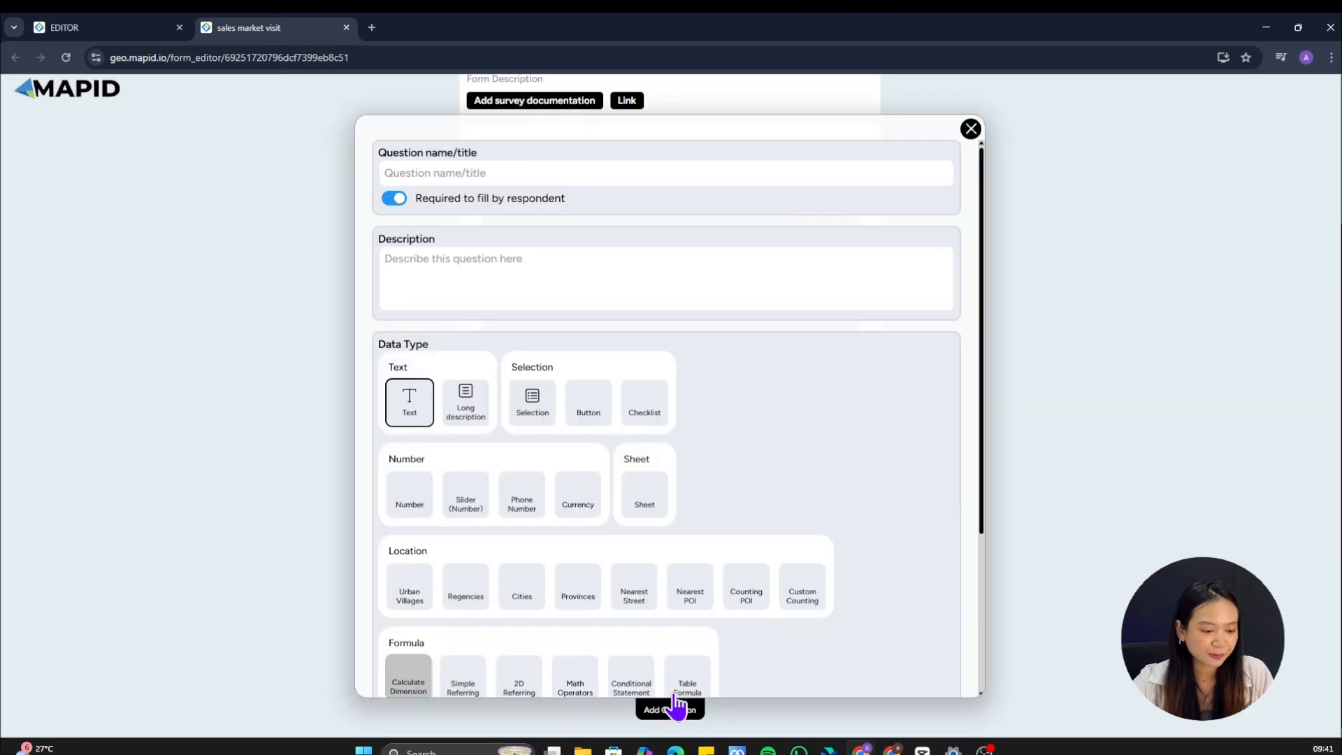
pyautogui.click(543, 172)
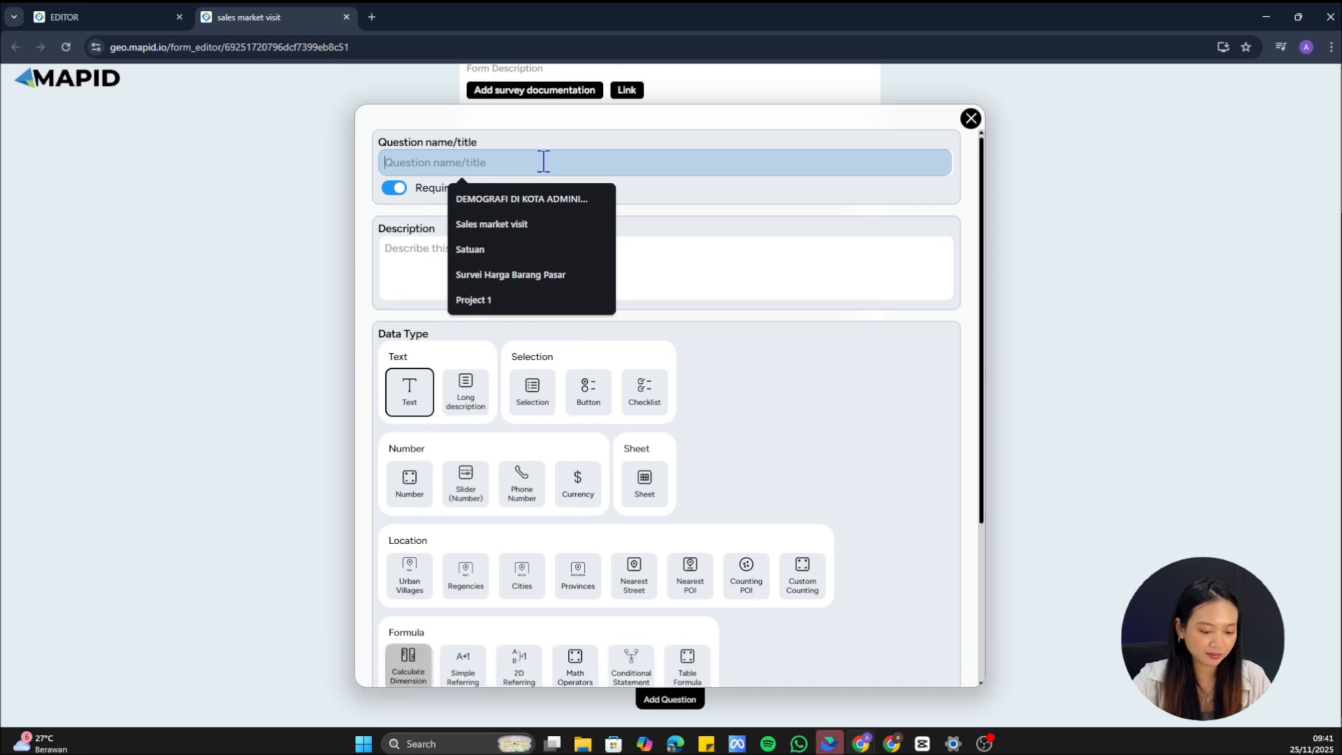
pyautogui.write('nama salesman')
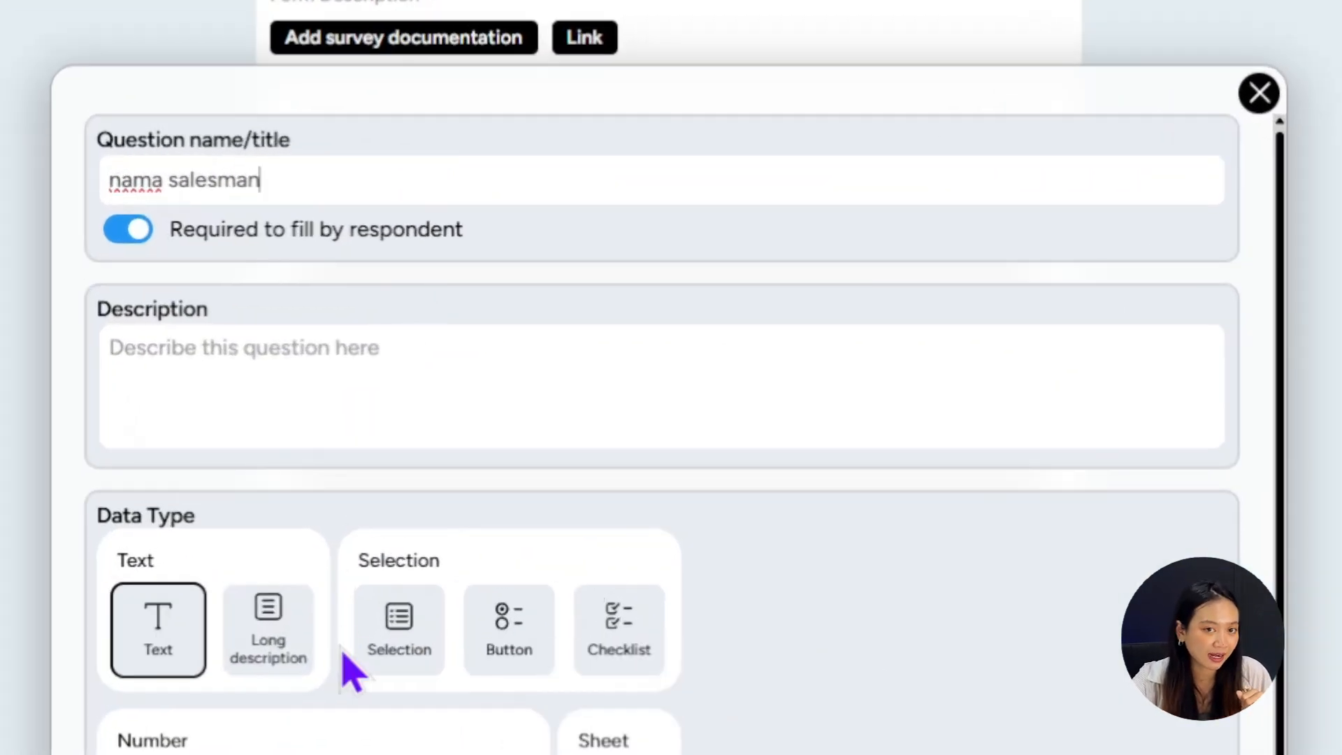
pyautogui.scroll(-5, 444, 512)
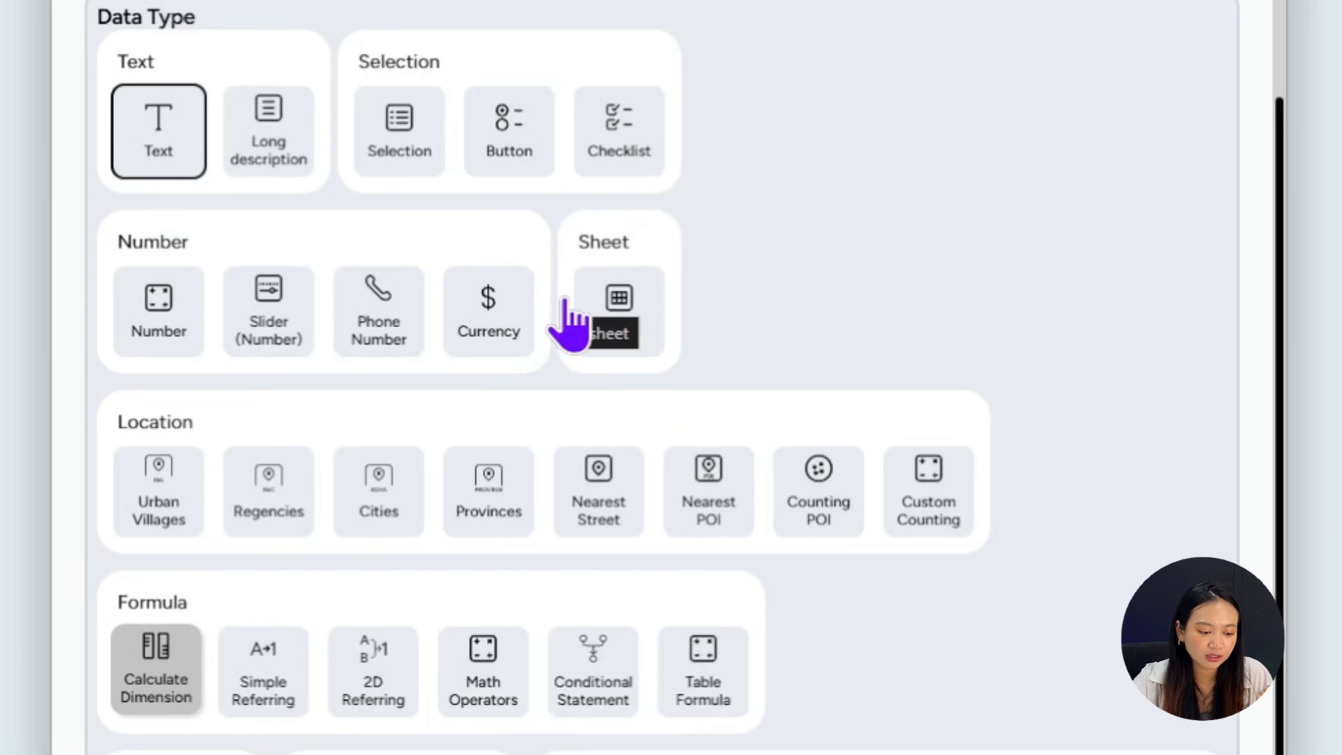
pyautogui.scroll(-2, 564, 299)
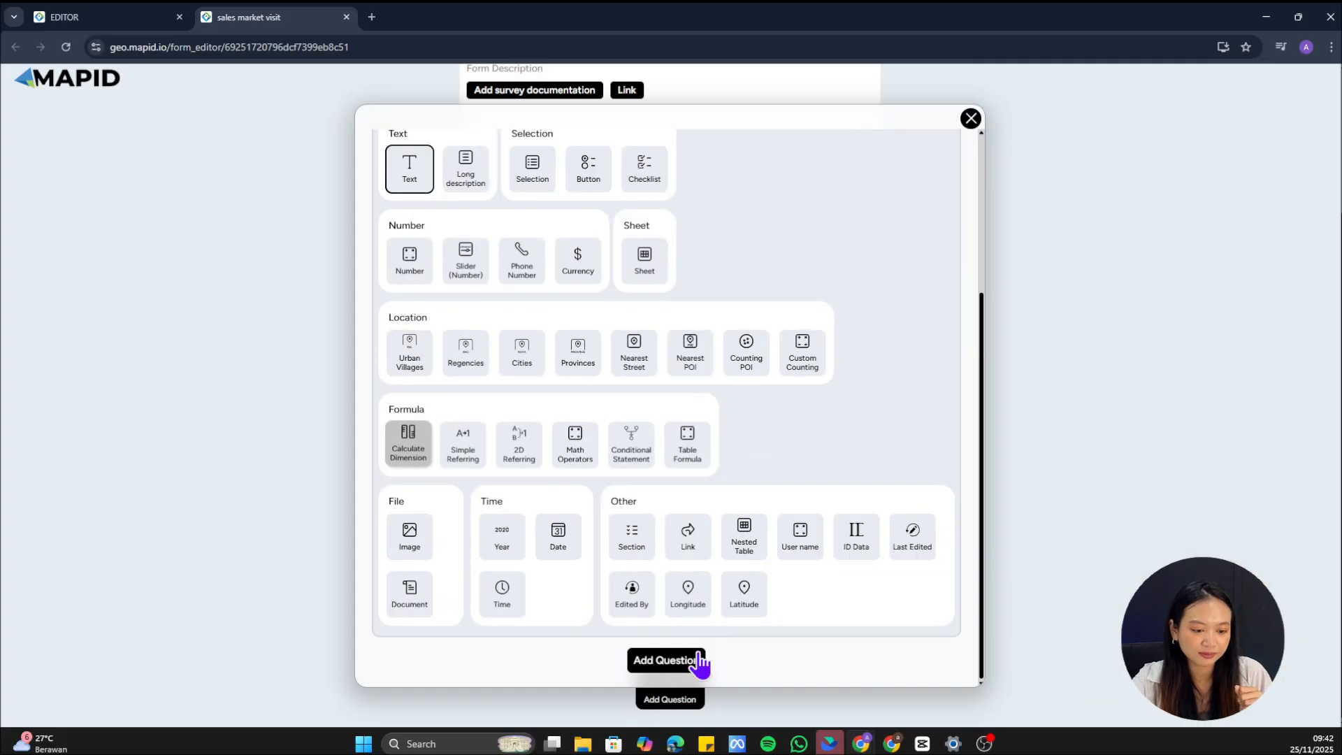
pyautogui.click(699, 661)
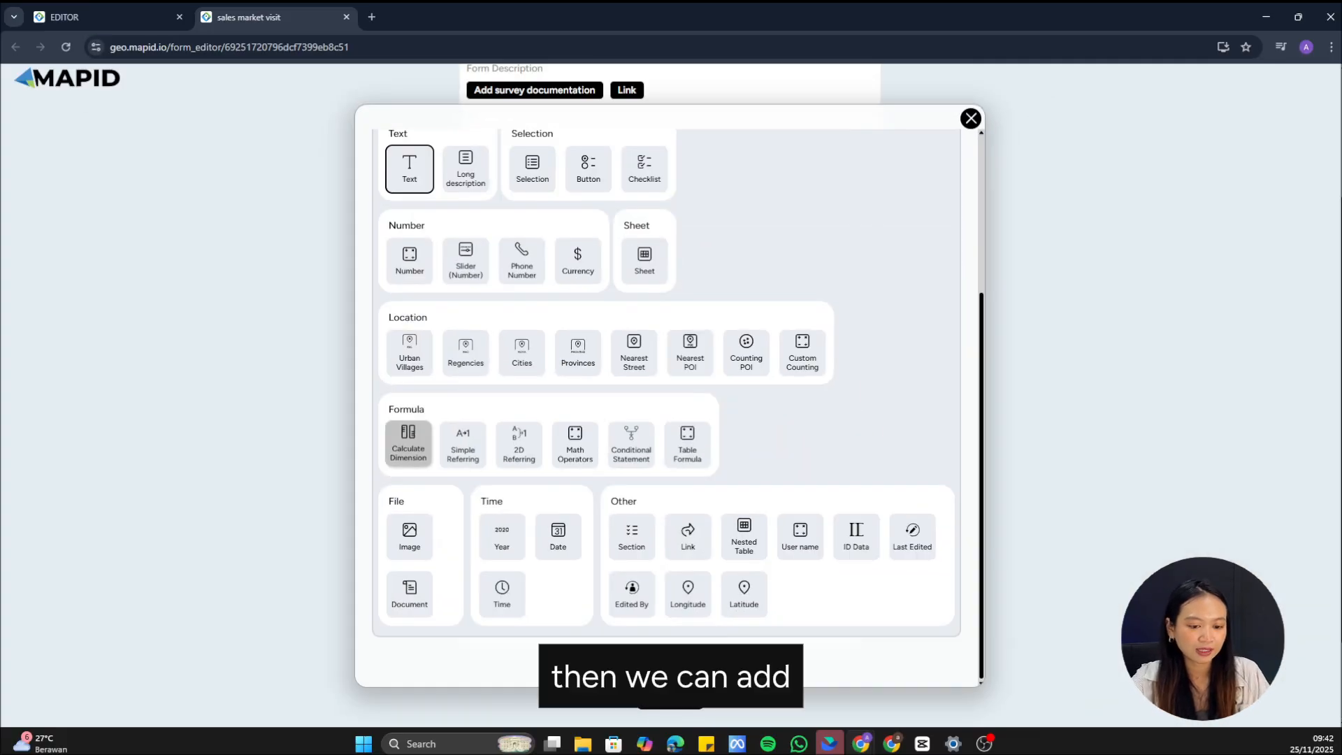
# Add a required question titled "nama outlet" with the Text data type
pyautogui.scroll(3, 710, 412)
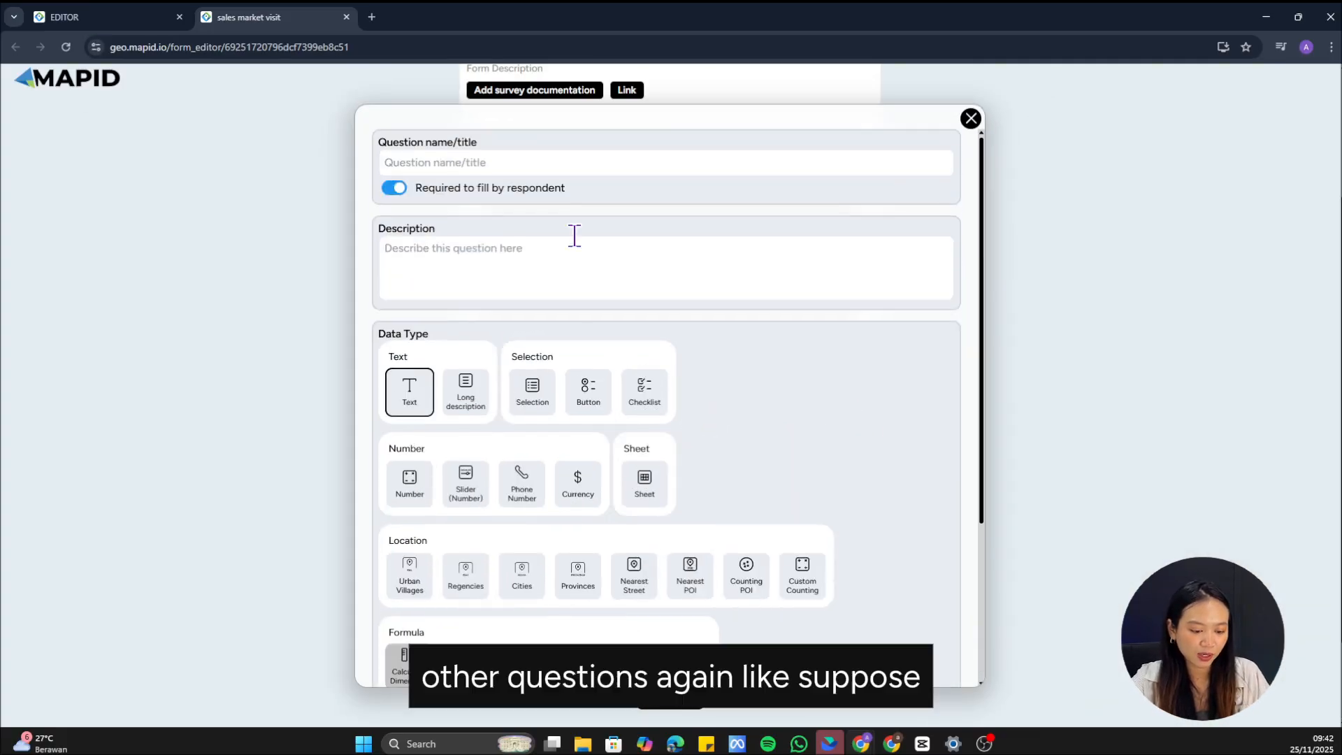
pyautogui.click(523, 163)
pyautogui.write('nama outlet')
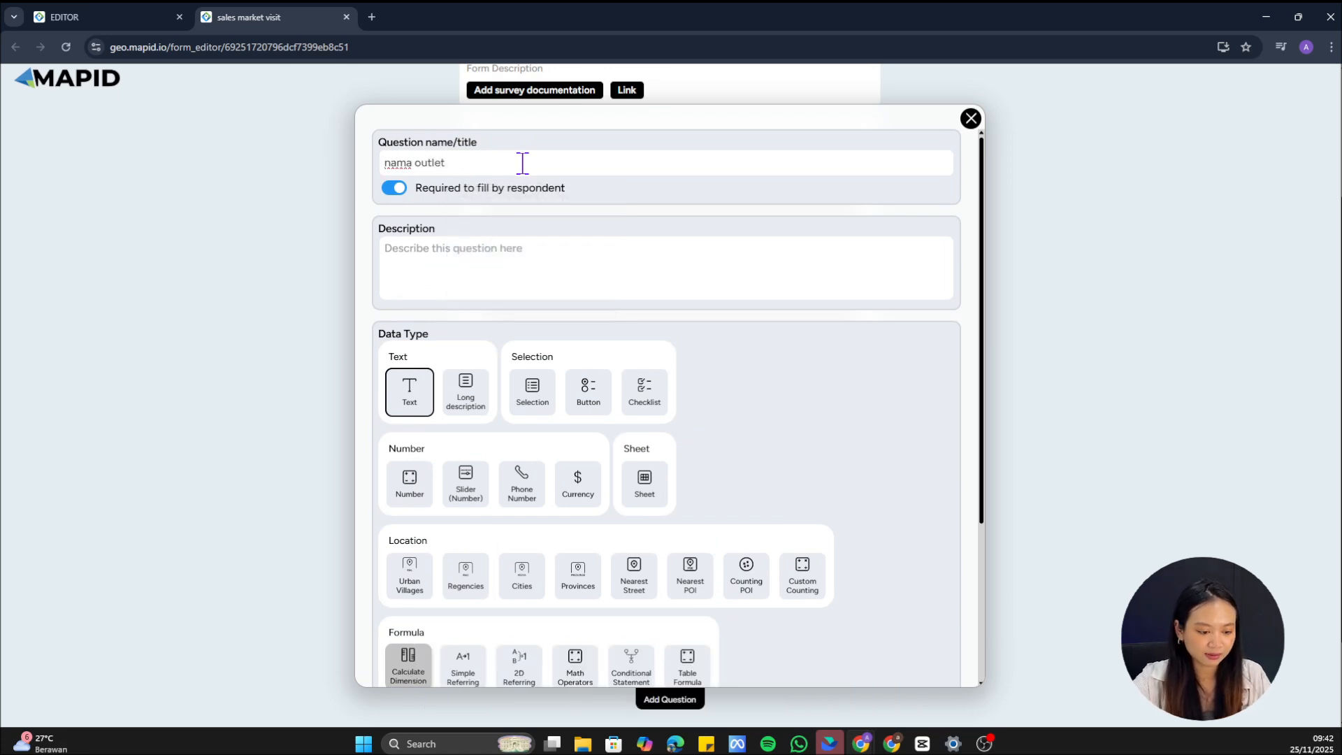
pyautogui.click(425, 396)
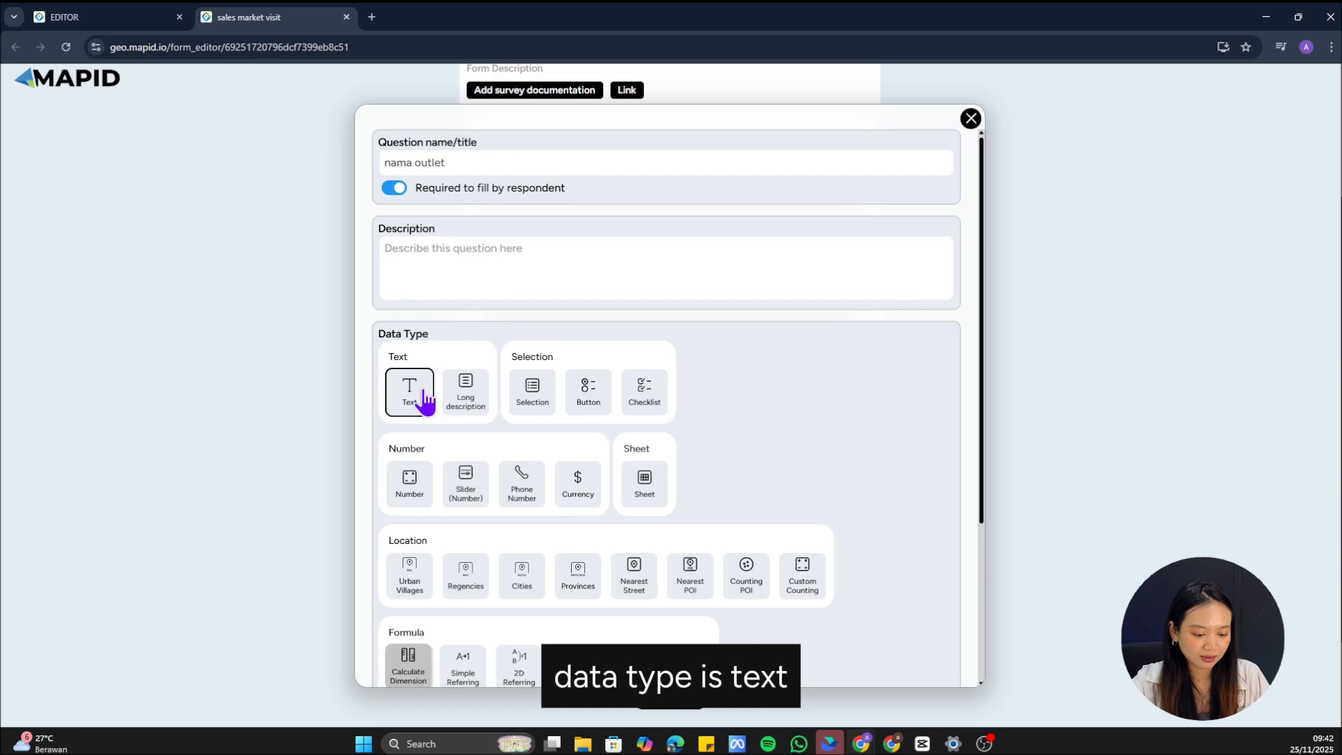
pyautogui.scroll(-3, 741, 507)
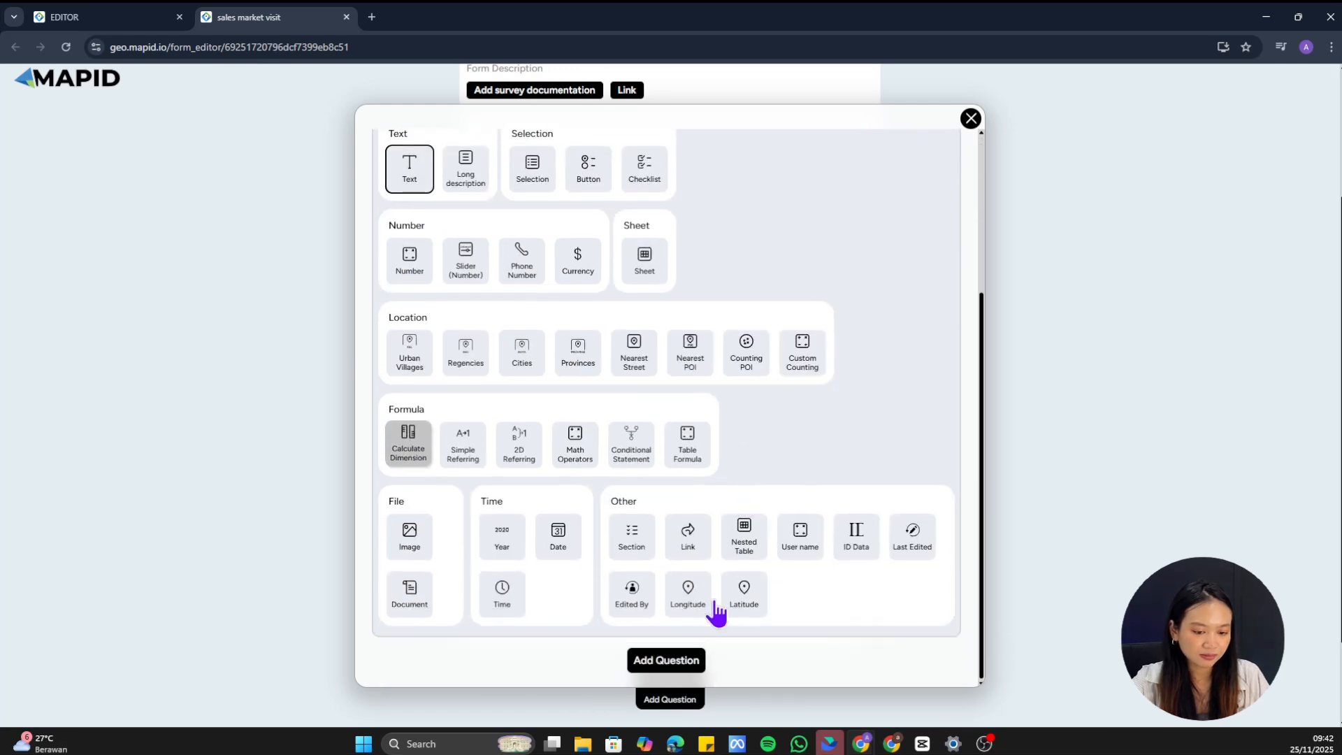
pyautogui.click(685, 664)
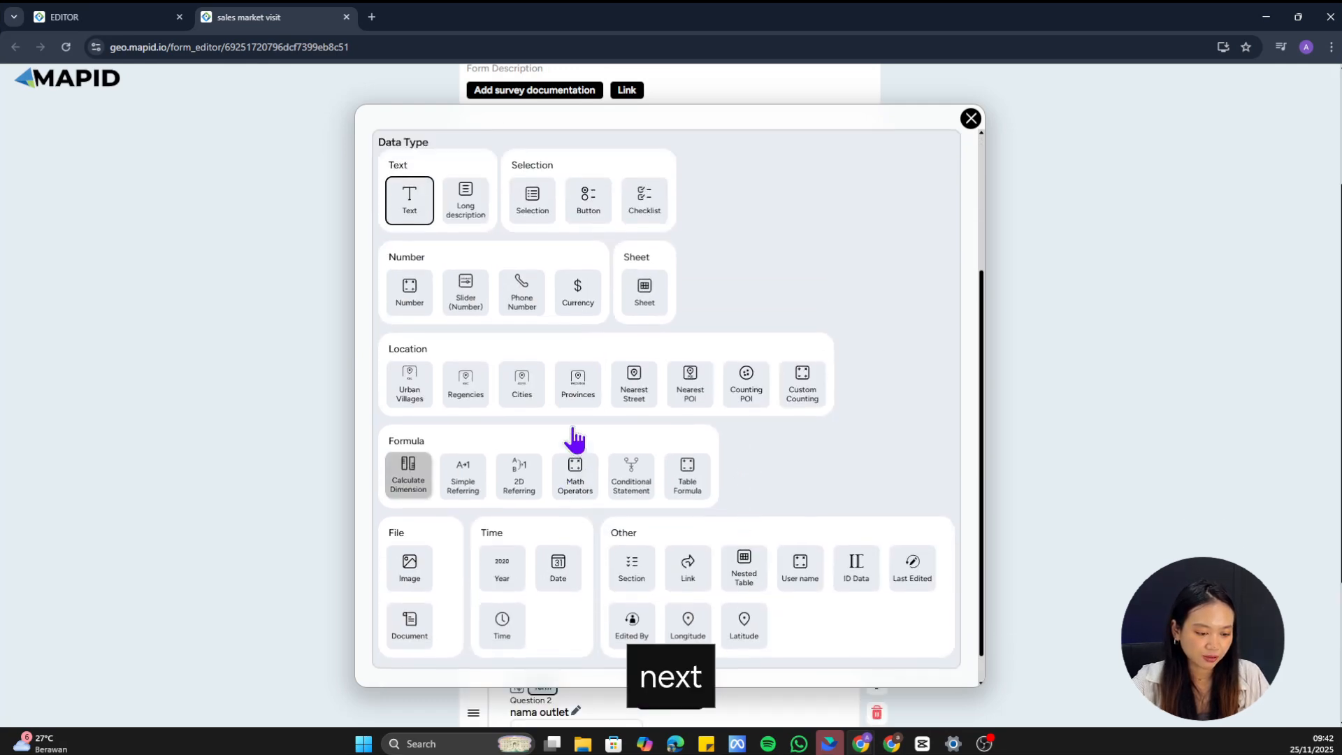
# Add a required question titled "alamat" with the Cities location data type
pyautogui.click(443, 164)
pyautogui.write('alamat')
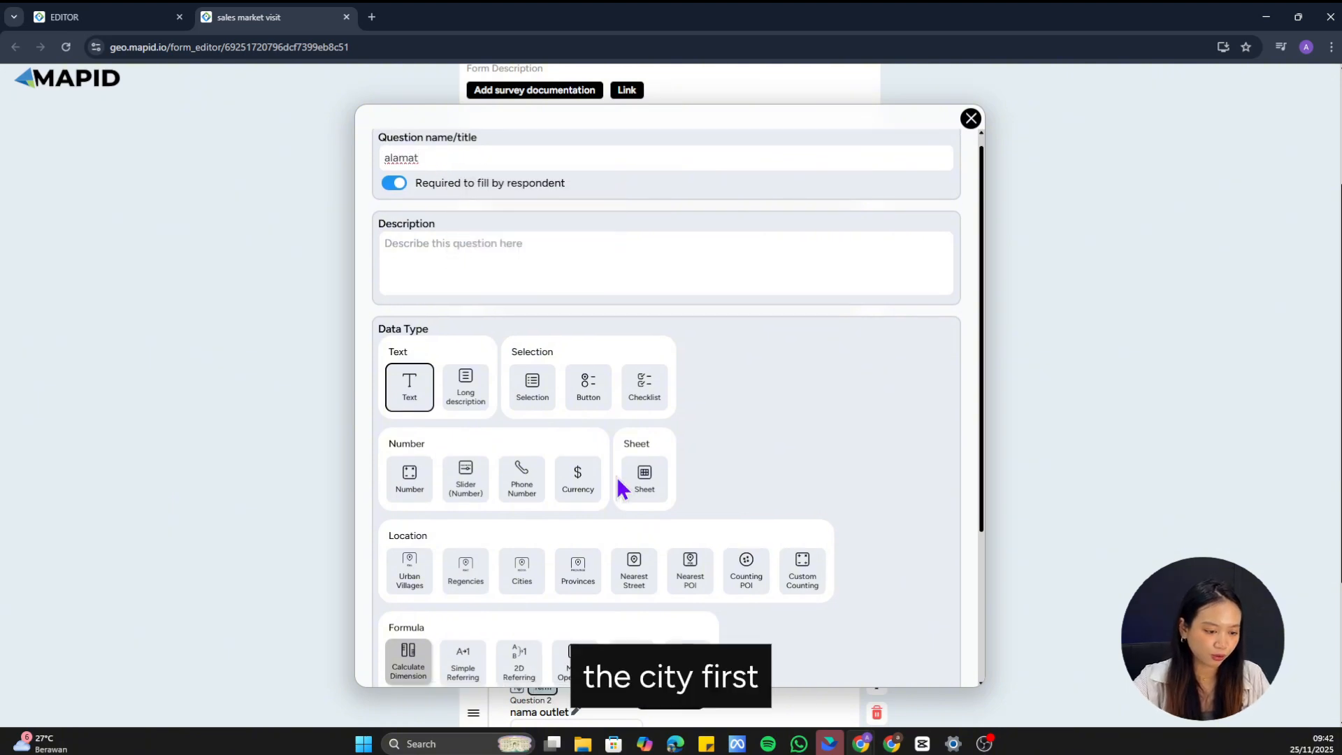
pyautogui.scroll(-1, 618, 482)
pyautogui.scroll(-1, 618, 482)
pyautogui.scroll(-1, 617, 481)
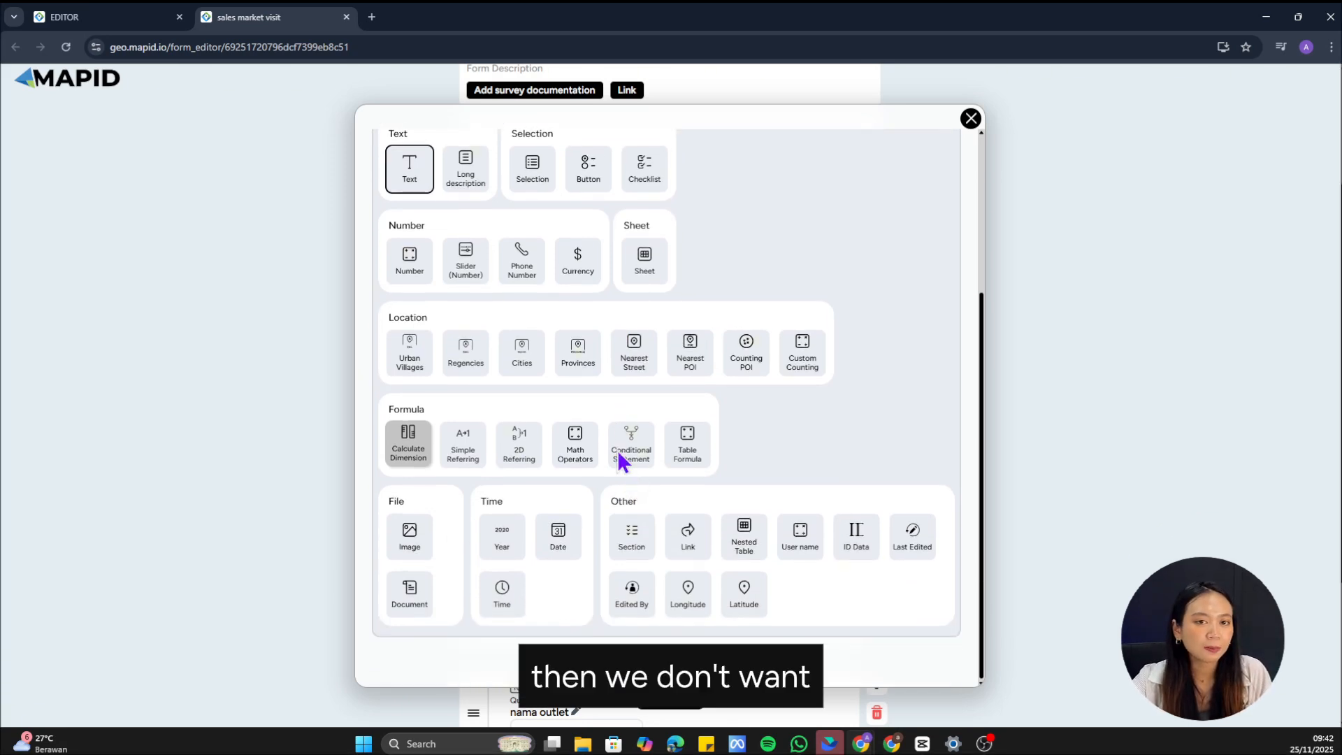
pyautogui.click(523, 360)
pyautogui.click(681, 661)
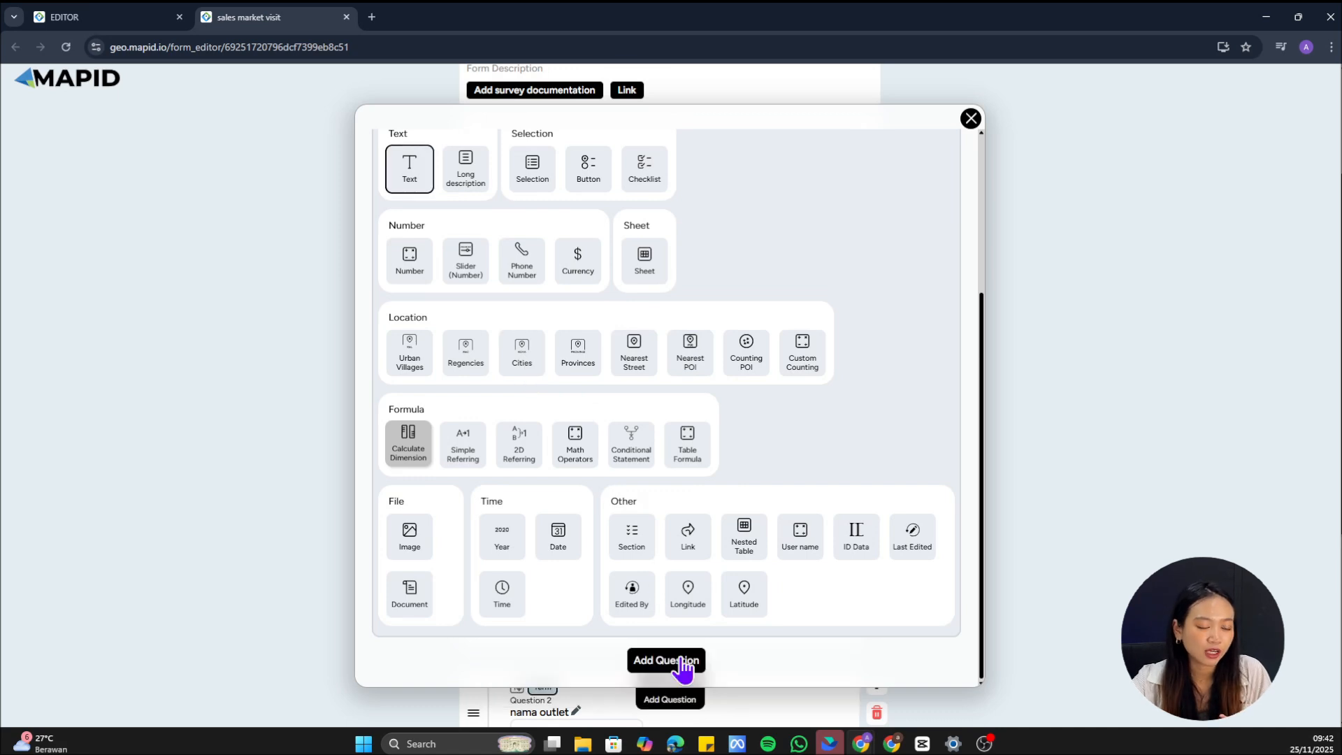
# Add a required question titled "kecamatan" with the Regencies location data type
pyautogui.scroll(5, 689, 353)
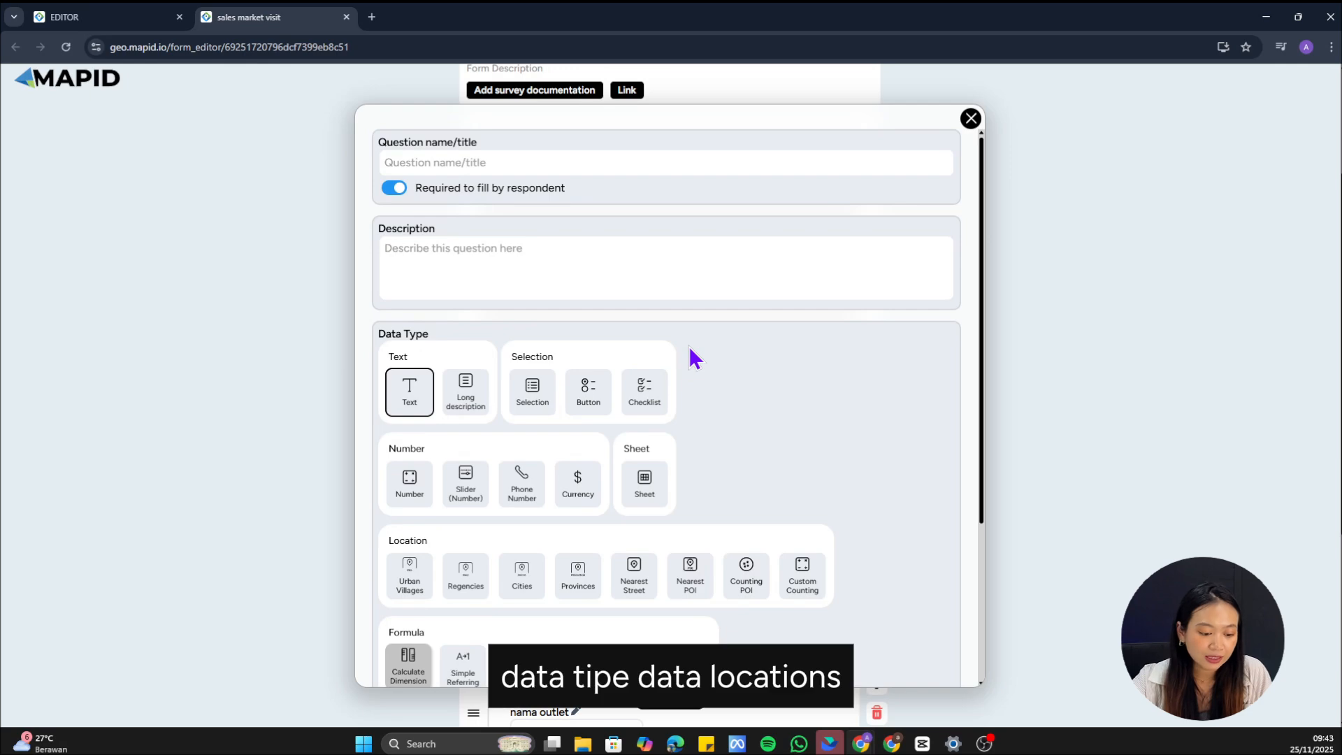
pyautogui.scroll(-3, 694, 358)
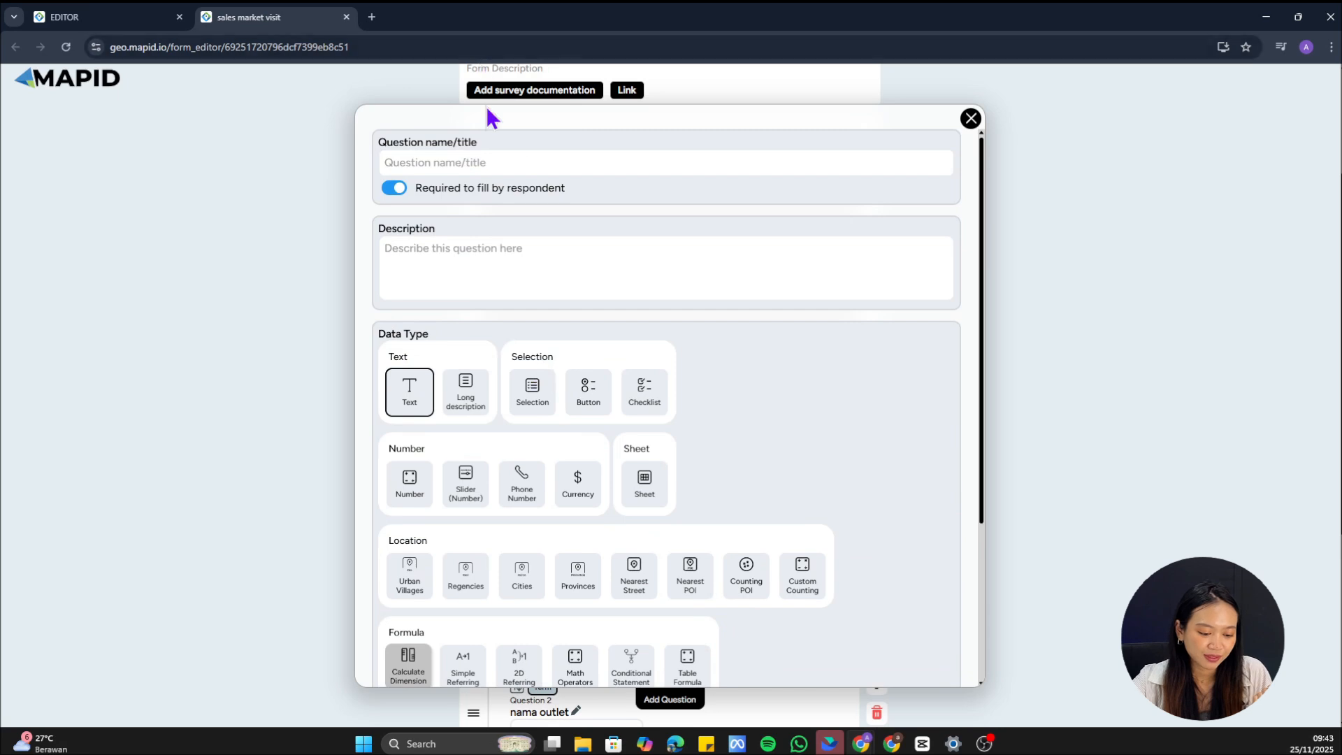
pyautogui.click(494, 161)
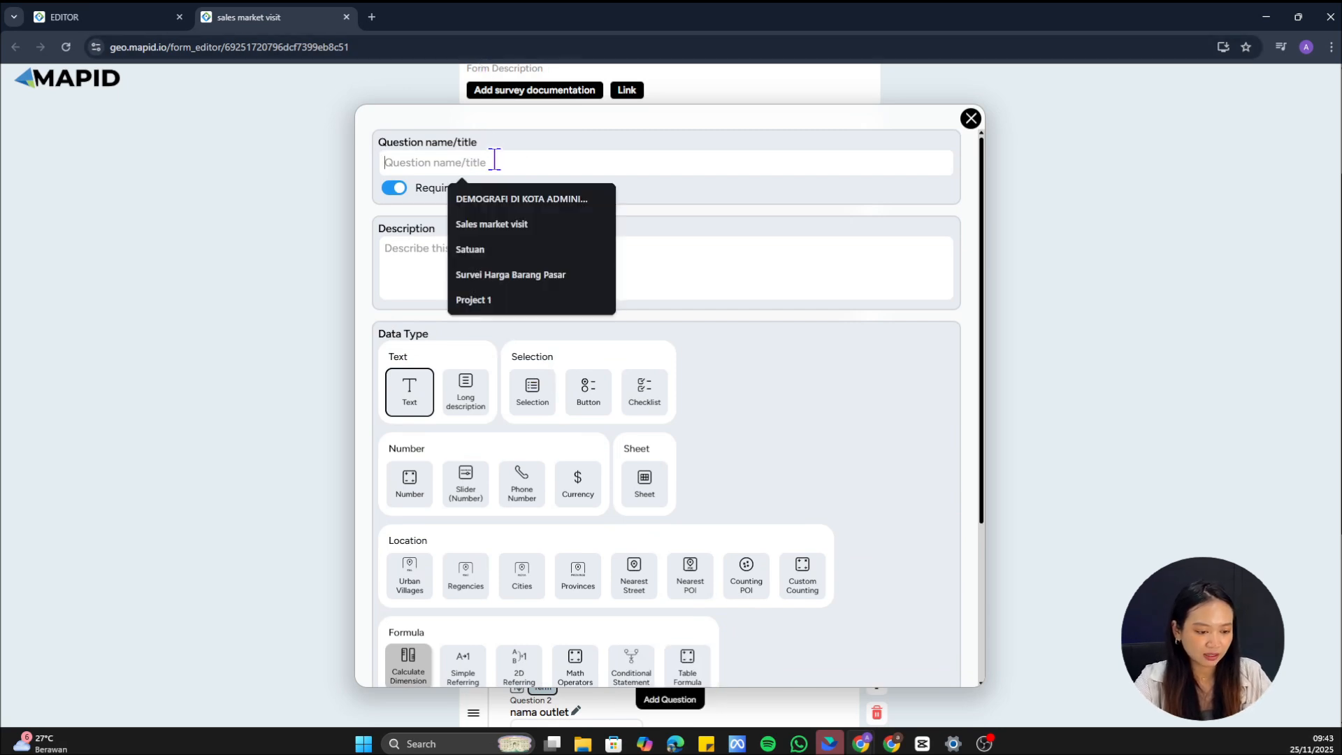
pyautogui.write('kecamata')
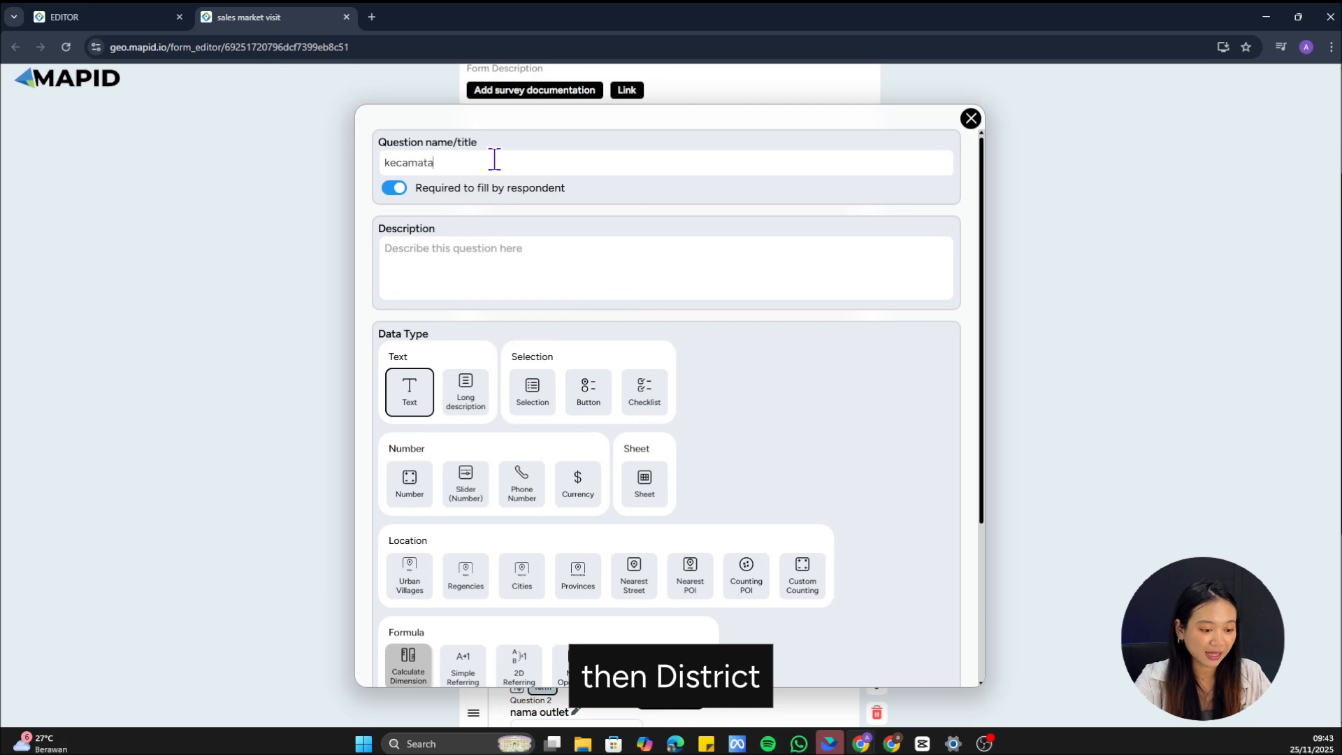
pyautogui.write('n')
pyautogui.scroll(-3, 502, 191)
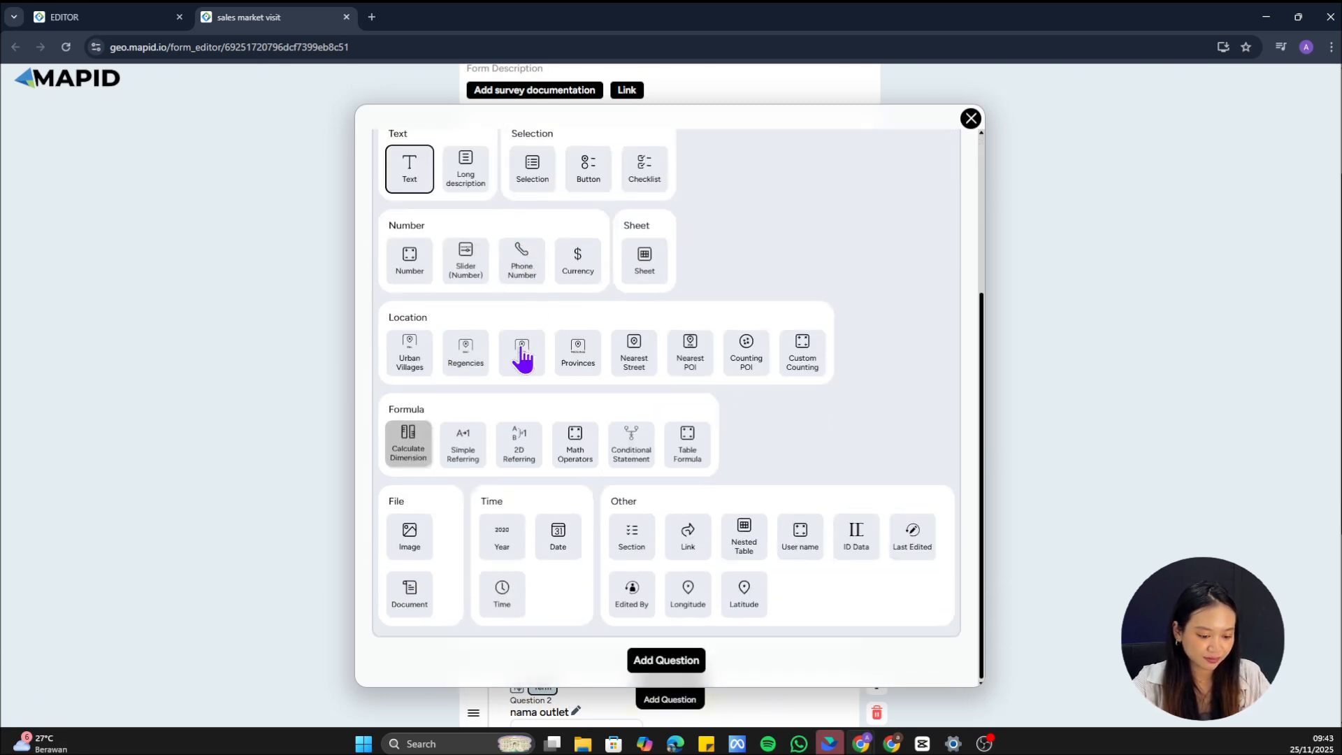
pyautogui.click(473, 371)
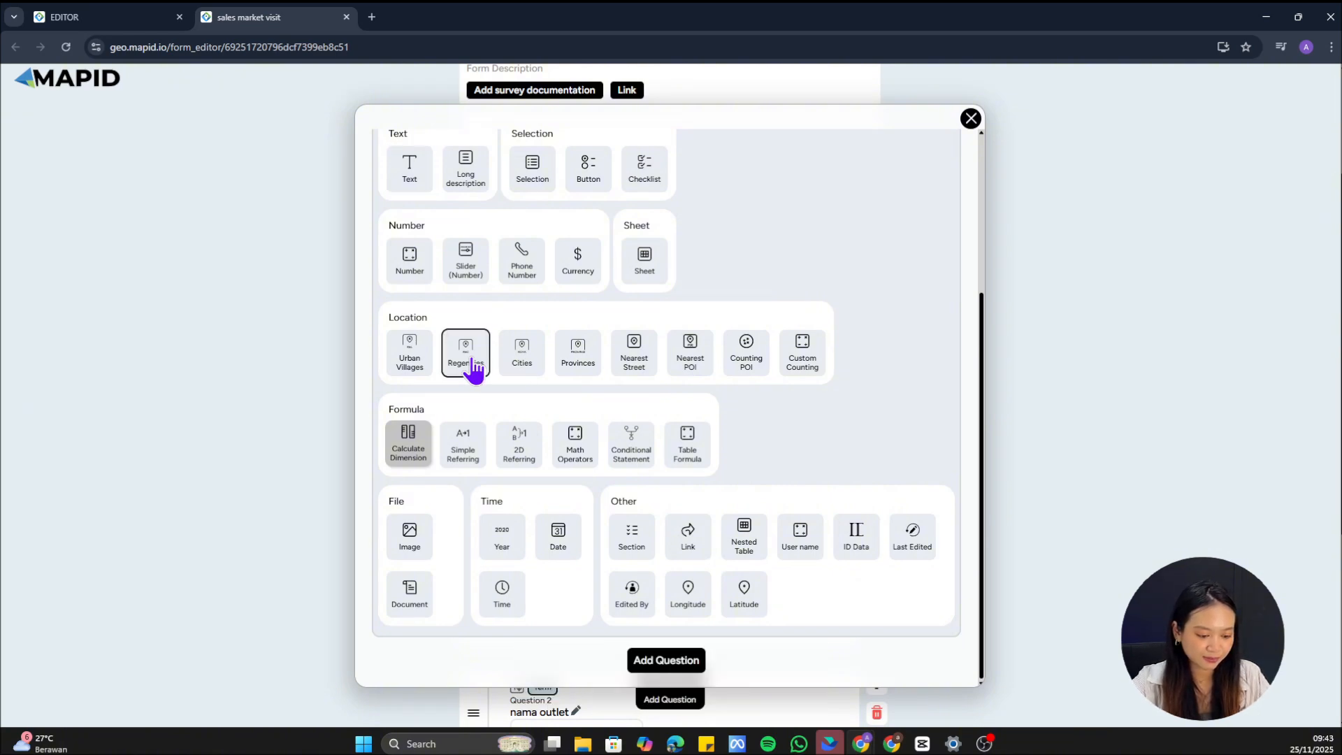
pyautogui.click(669, 663)
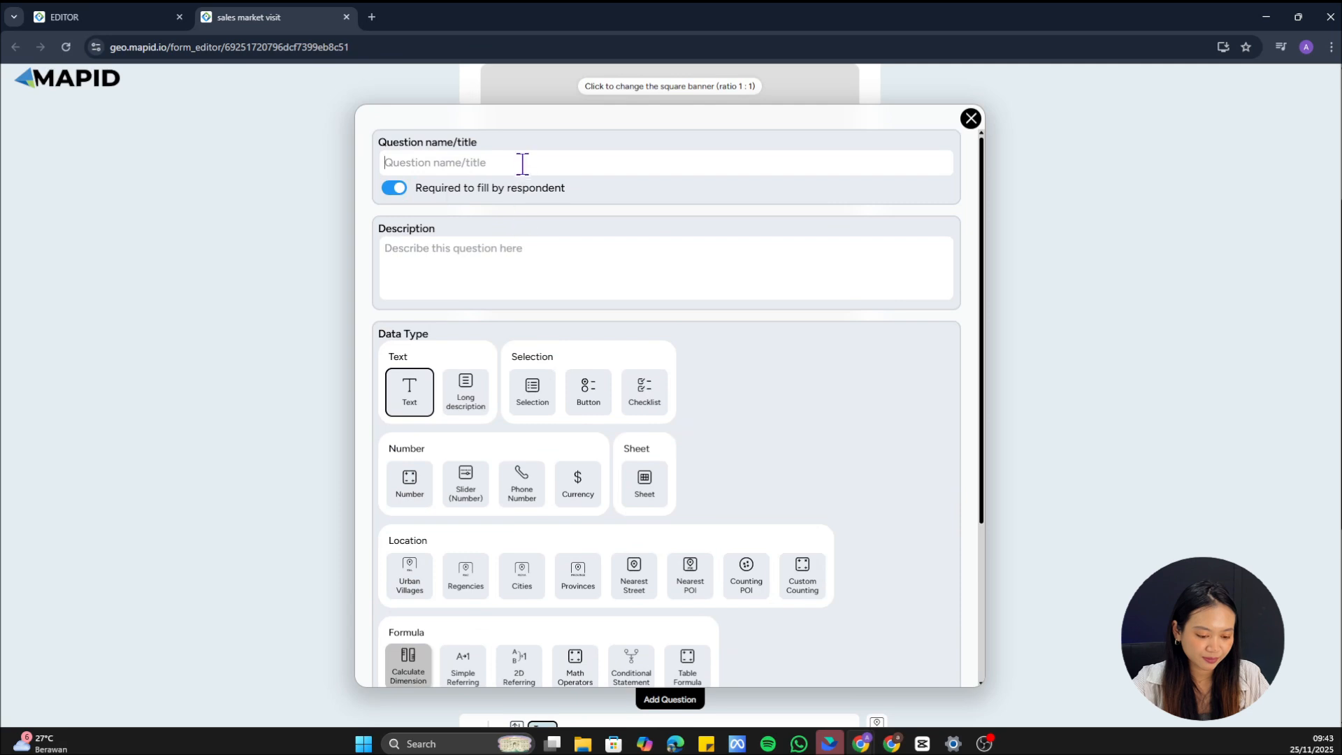
# Add a required question titled "desa" with the Urban Villages location data type
pyautogui.click(523, 164)
pyautogui.write('desa')
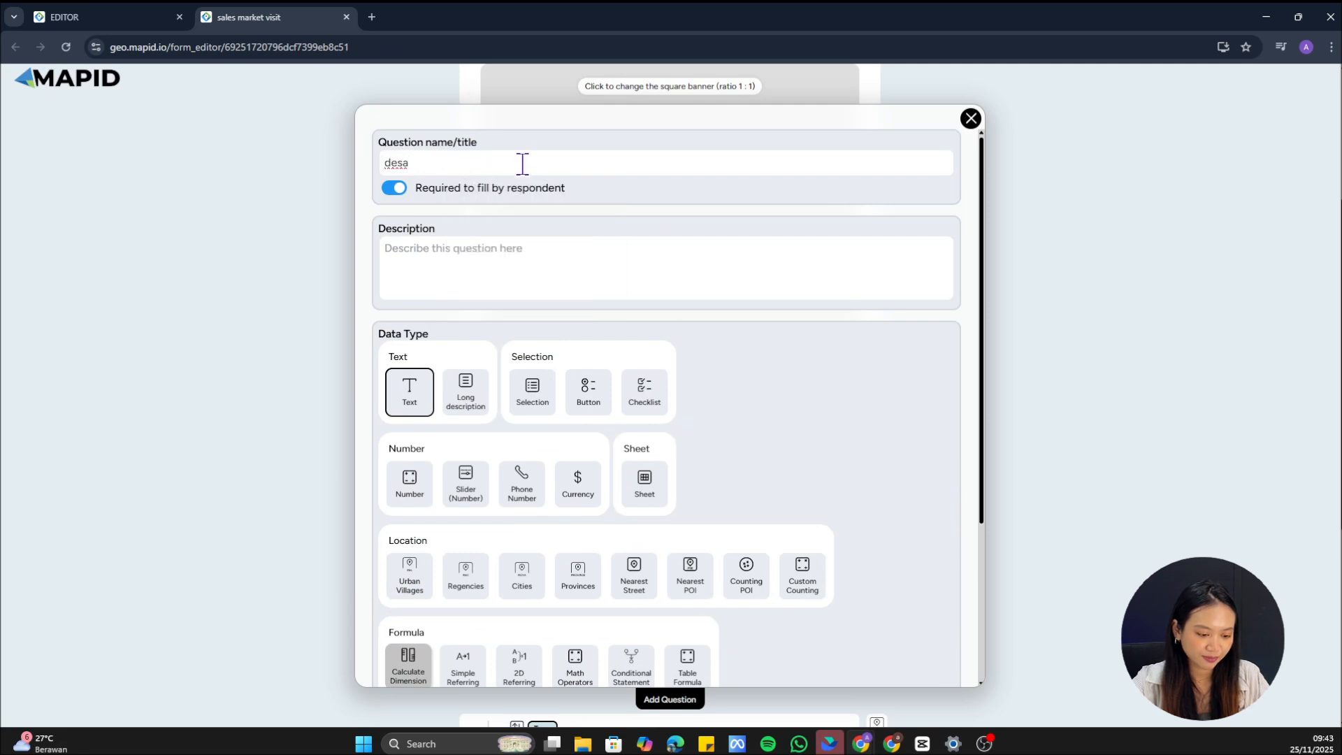
pyautogui.scroll(-3, 557, 392)
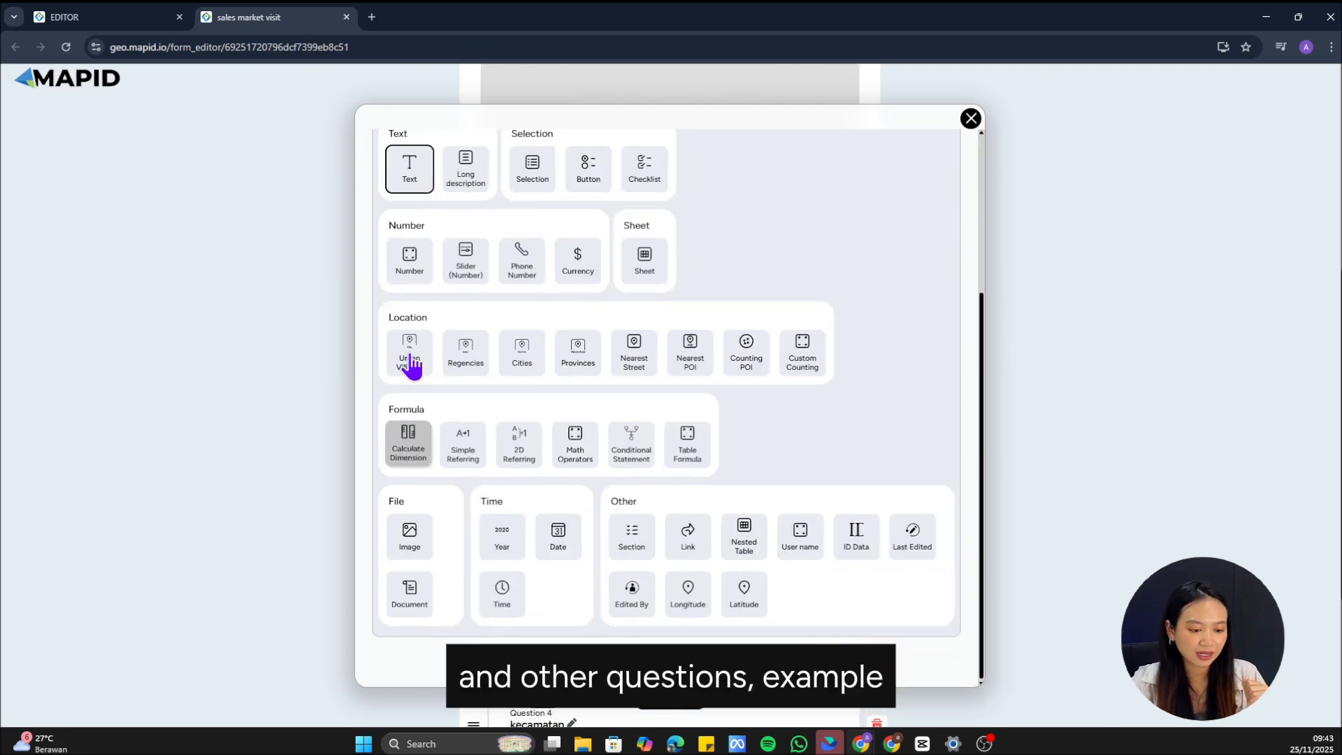
pyautogui.click(413, 364)
pyautogui.click(691, 675)
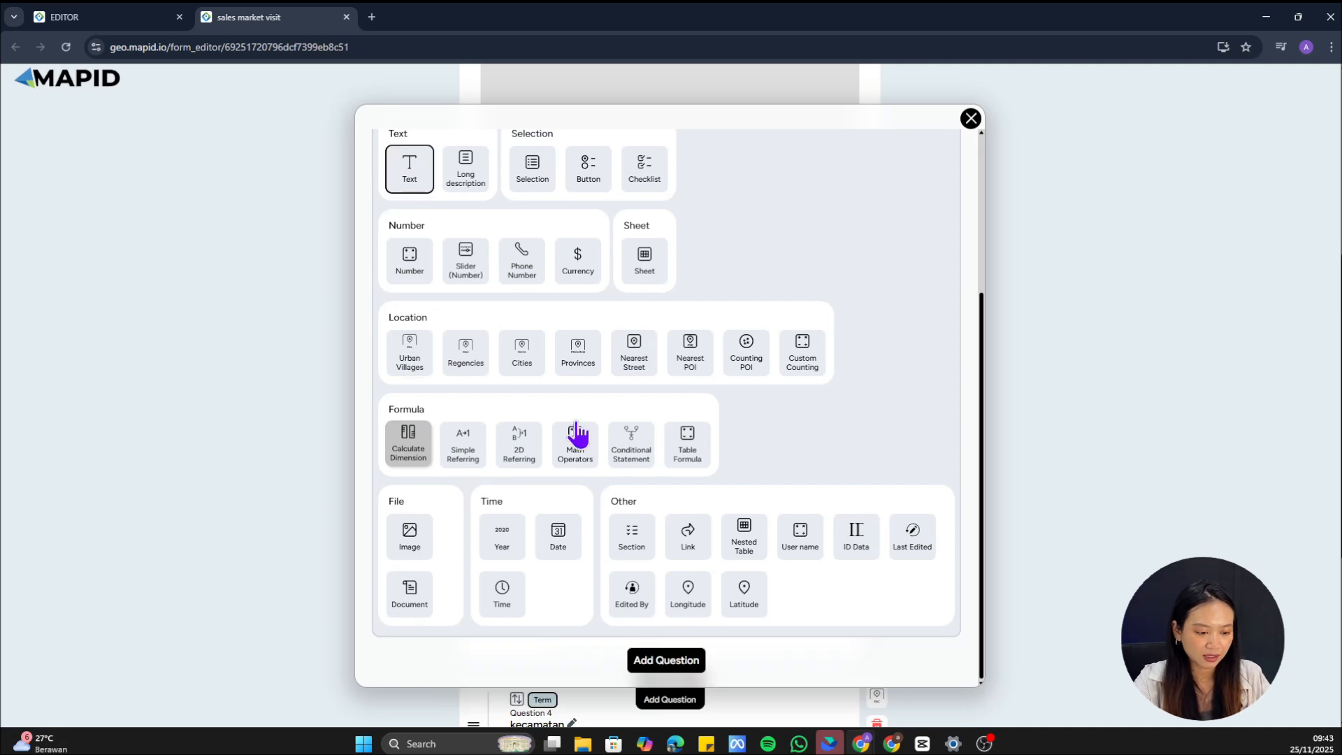
# Title the new required question "jenis outlet" and give it the Selection data type
pyautogui.click(522, 155)
pyautogui.write('jenis outlet')
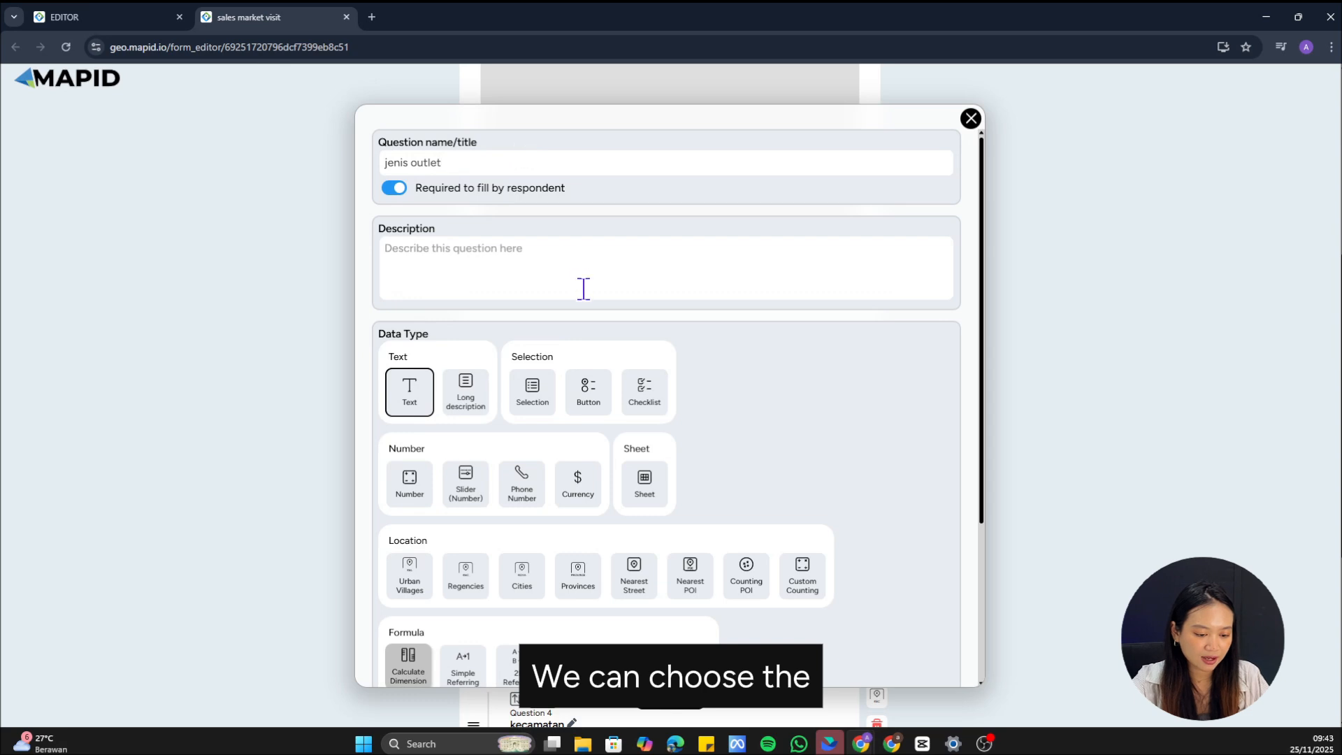
pyautogui.scroll(-1, 559, 321)
pyautogui.scroll(-5, 545, 336)
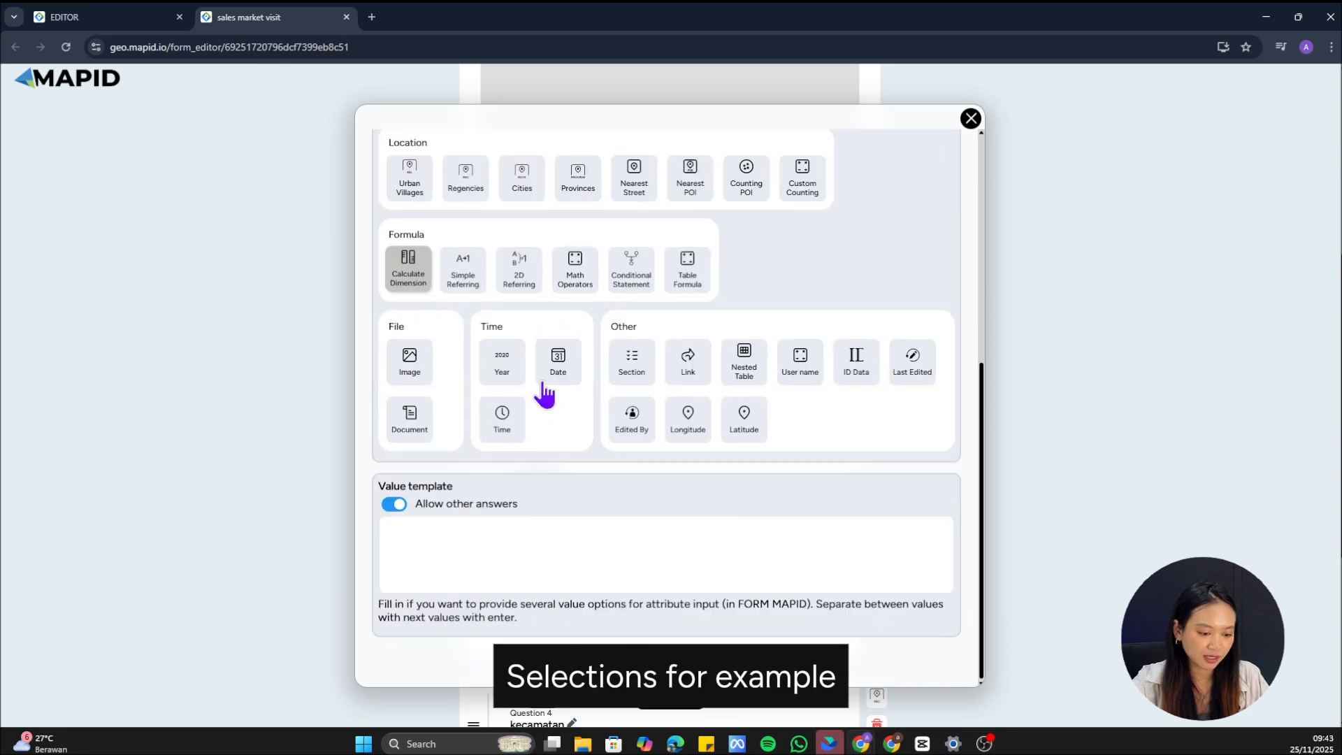
# Give the jenis outlet question the options supermarket, mini market, pasar, restoran and lainnya, then add it and close the question dialog
pyautogui.click(506, 525)
pyautogui.write('super')
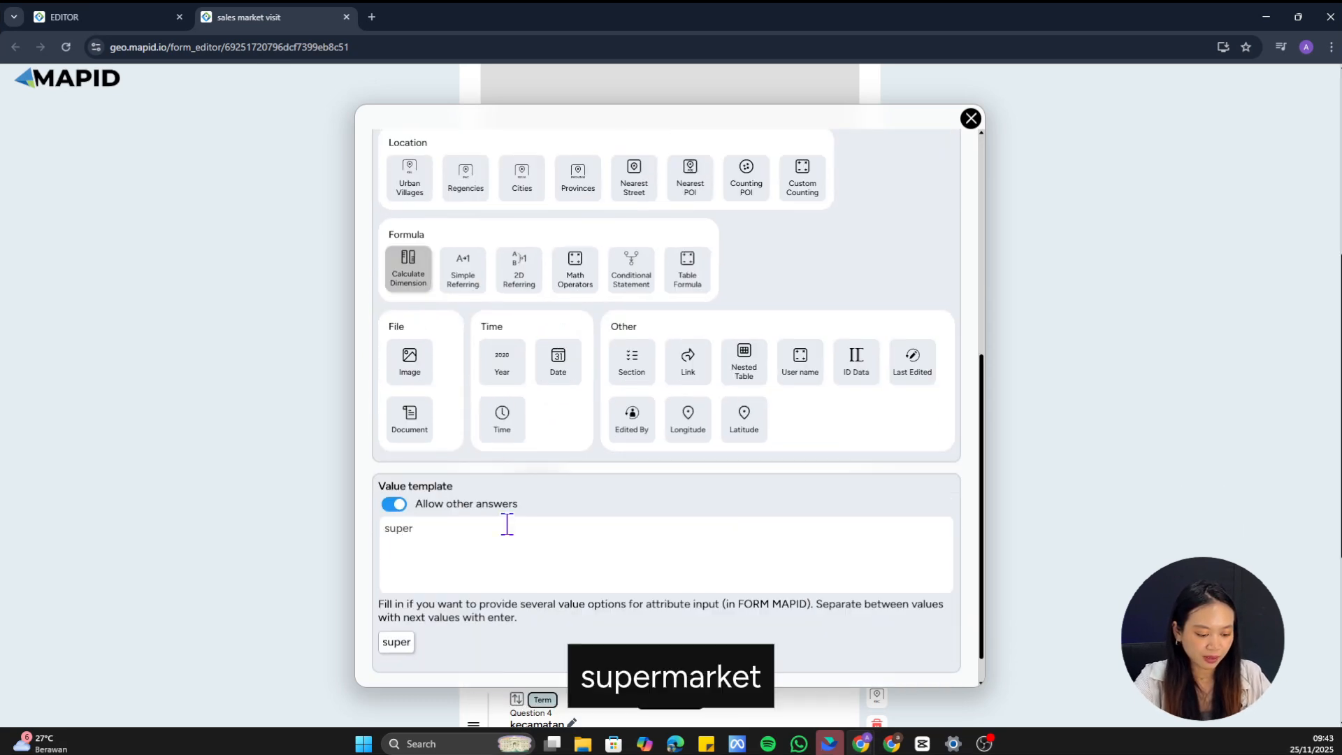
pyautogui.write('market')
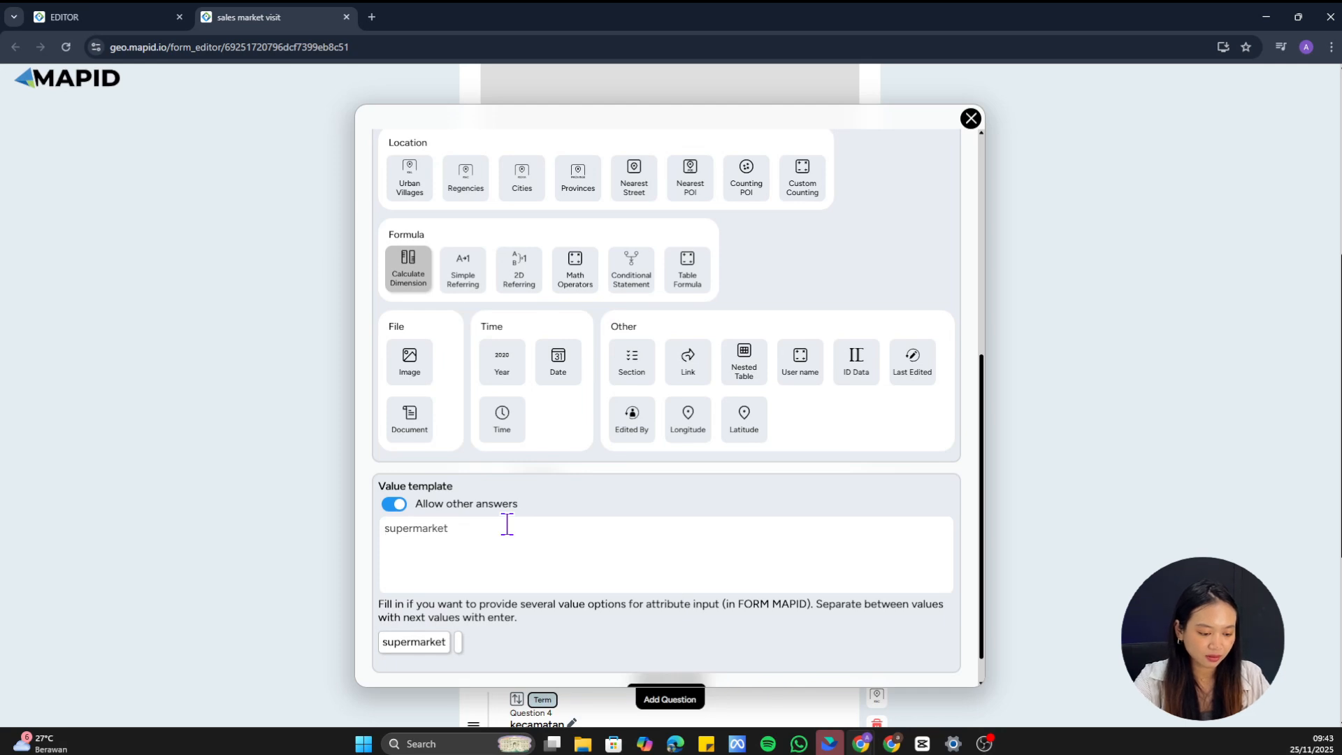
pyautogui.write('mini ma')
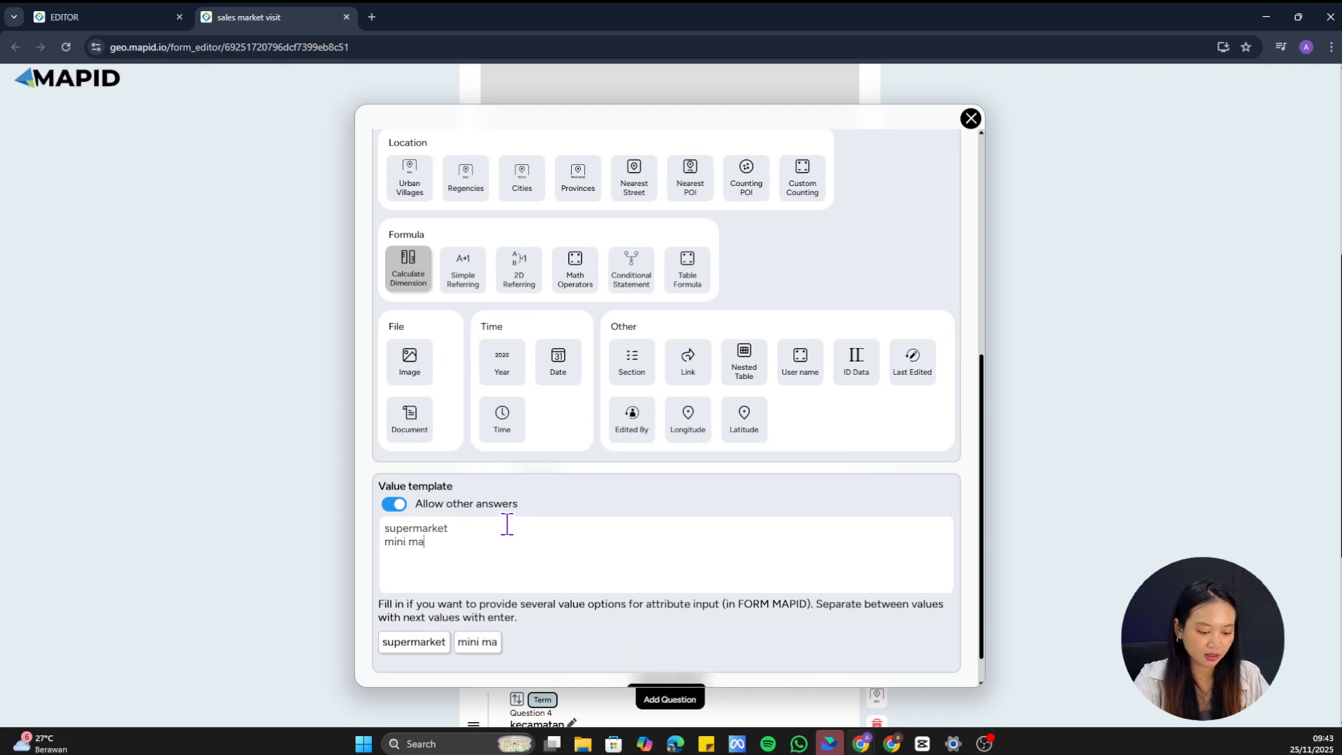
pyautogui.write('rket')
pyautogui.press('Return')
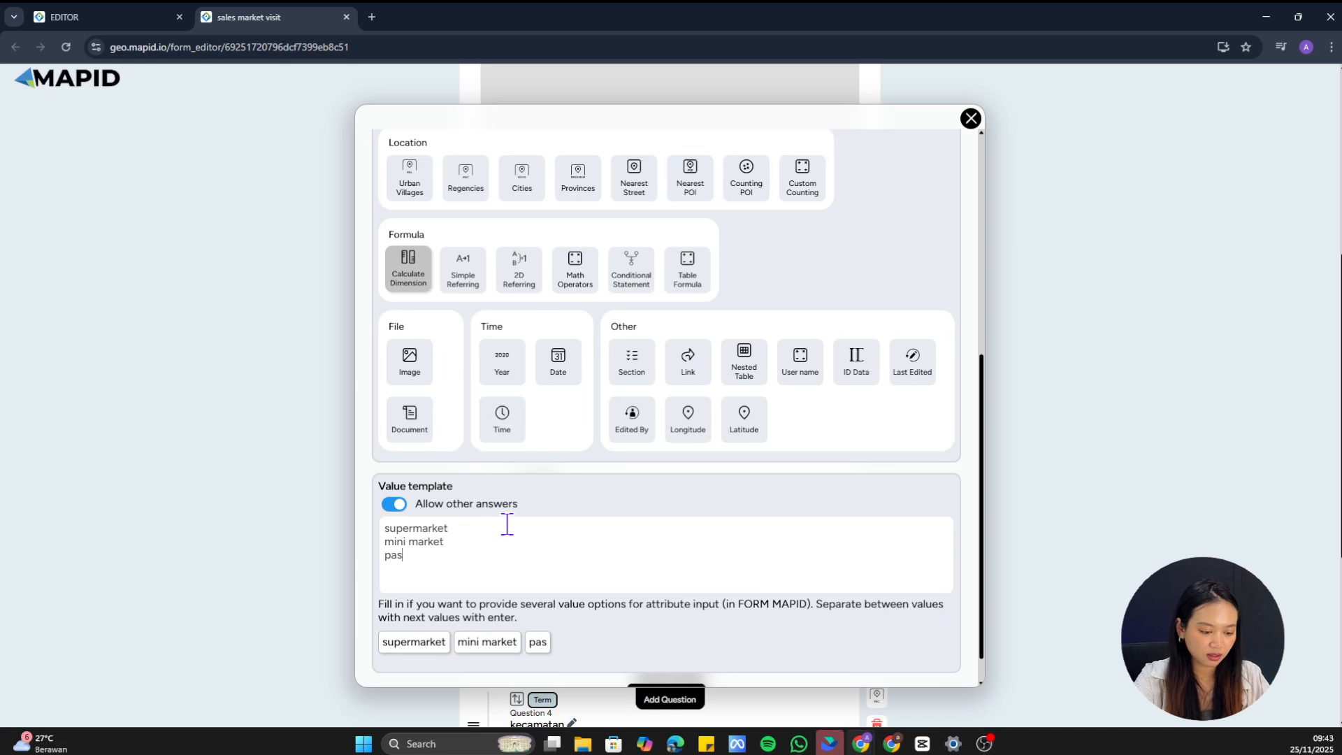
pyautogui.write('pasar')
pyautogui.press('Return')
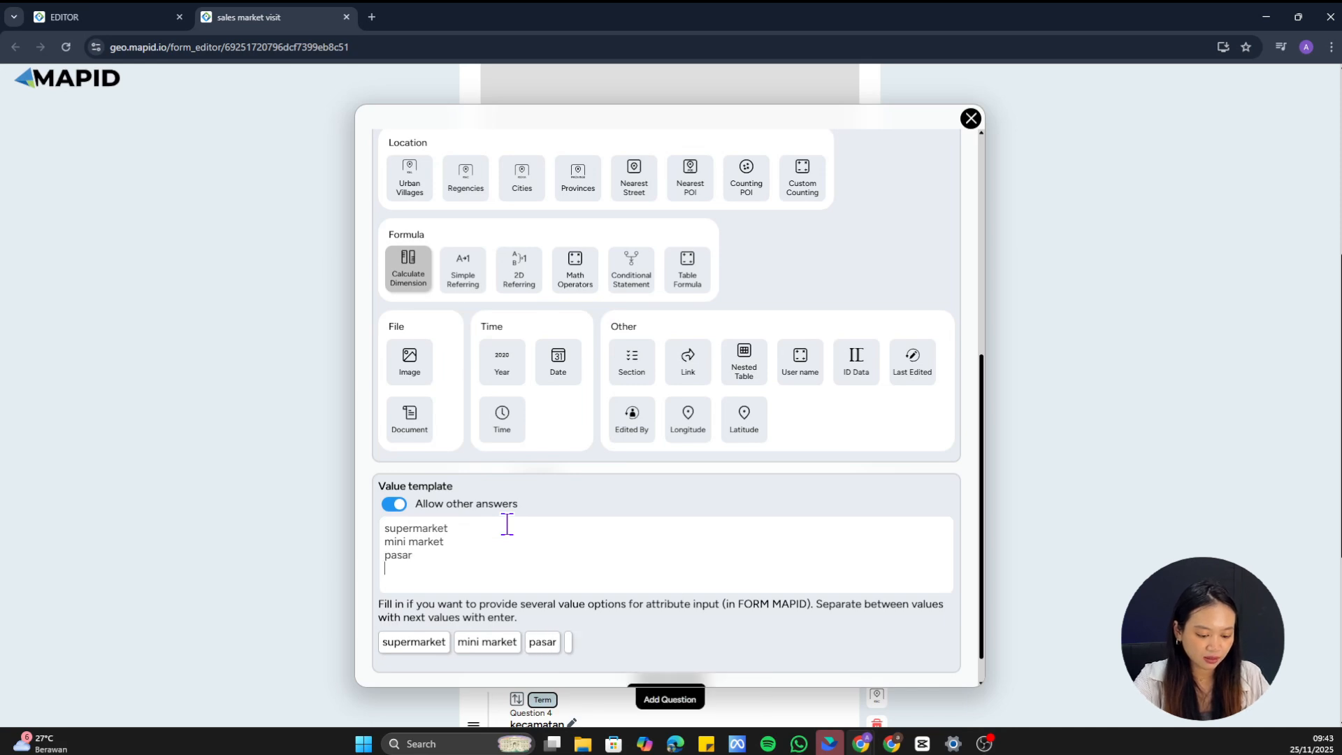
pyautogui.write('restoran')
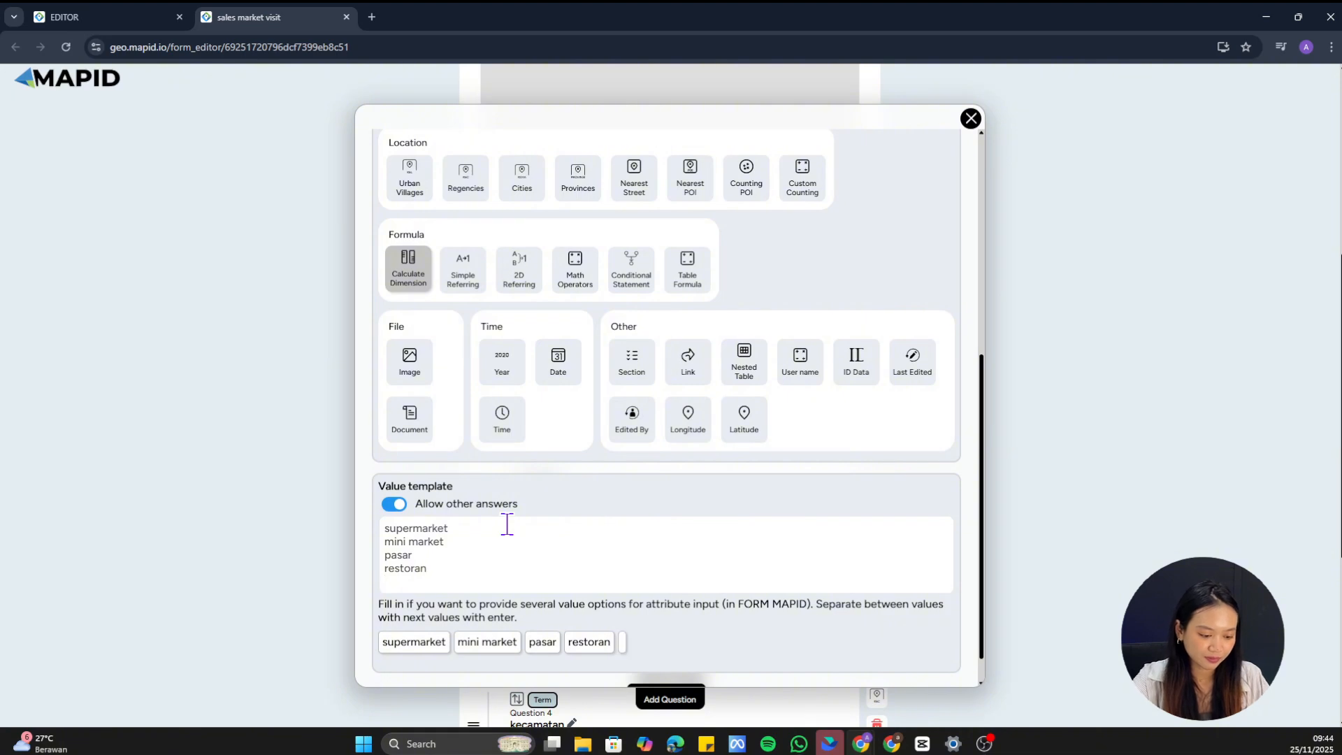
pyautogui.write('ya')
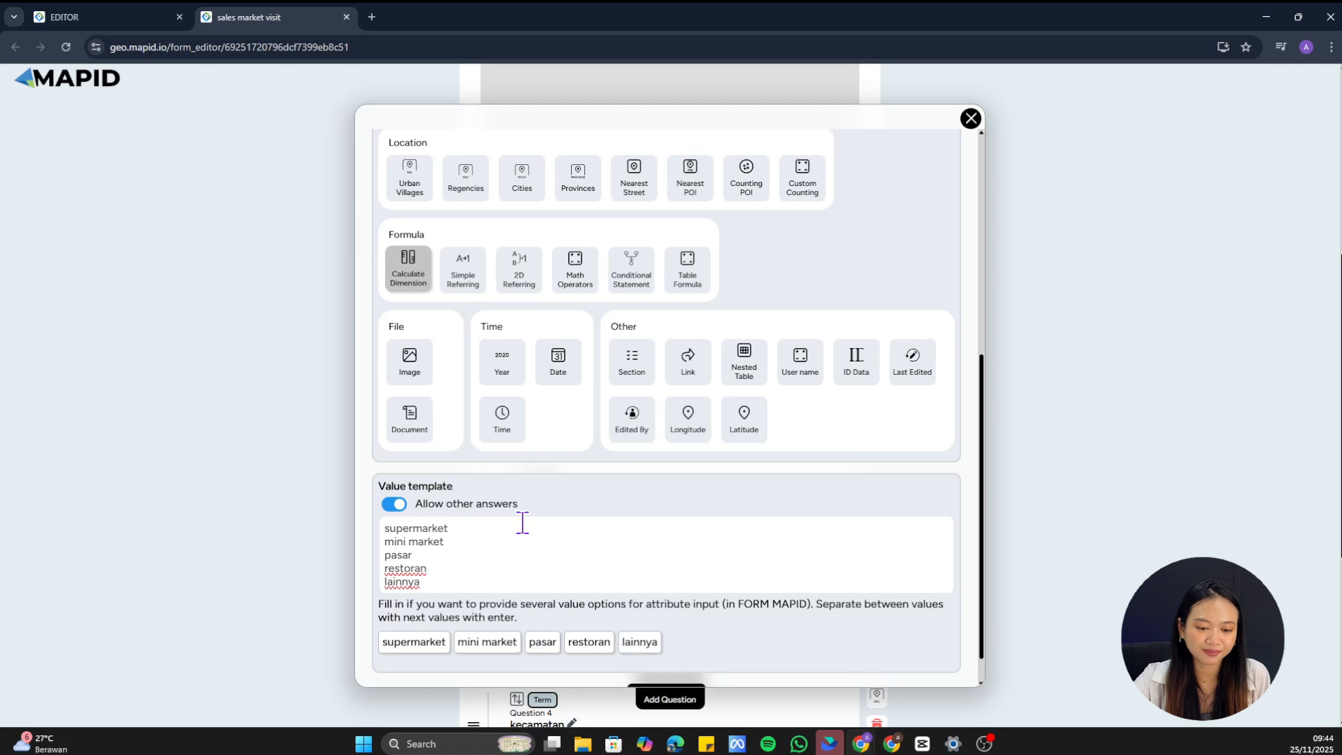
pyautogui.scroll(-1, 823, 563)
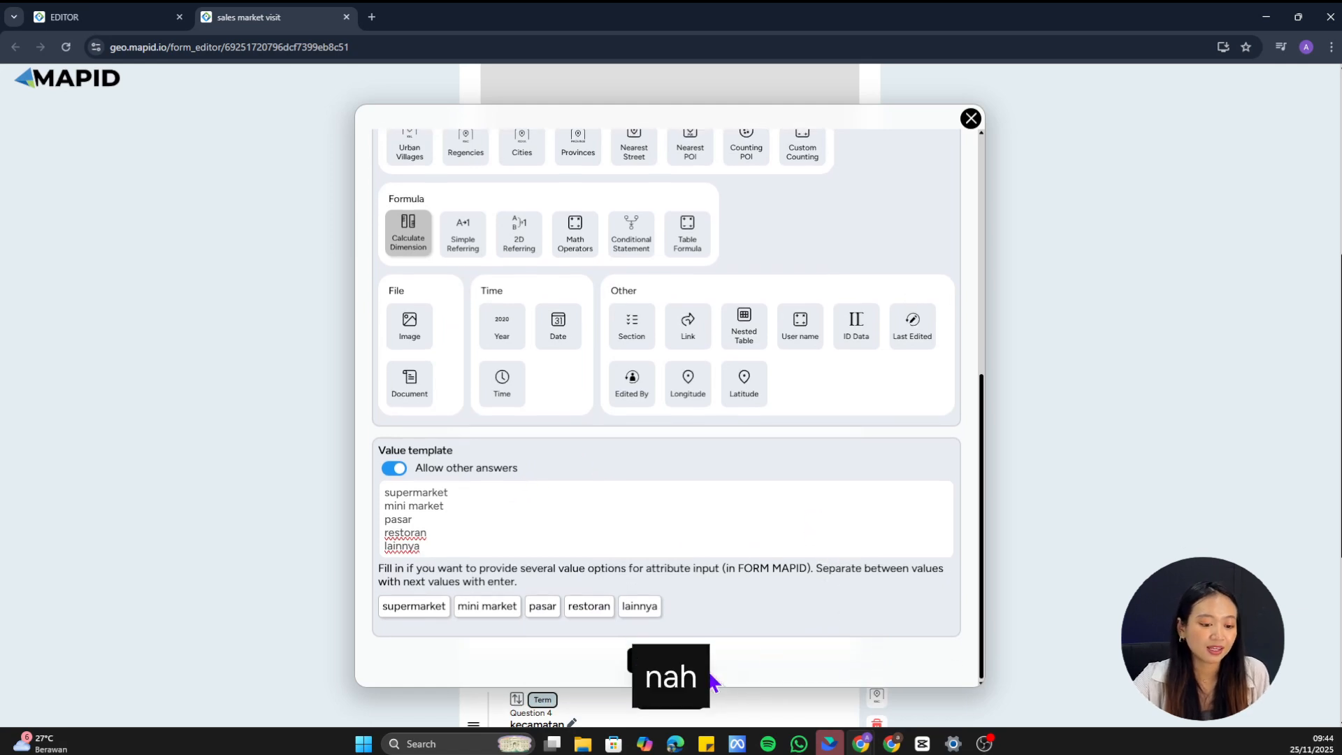
pyautogui.scroll(10, 668, 413)
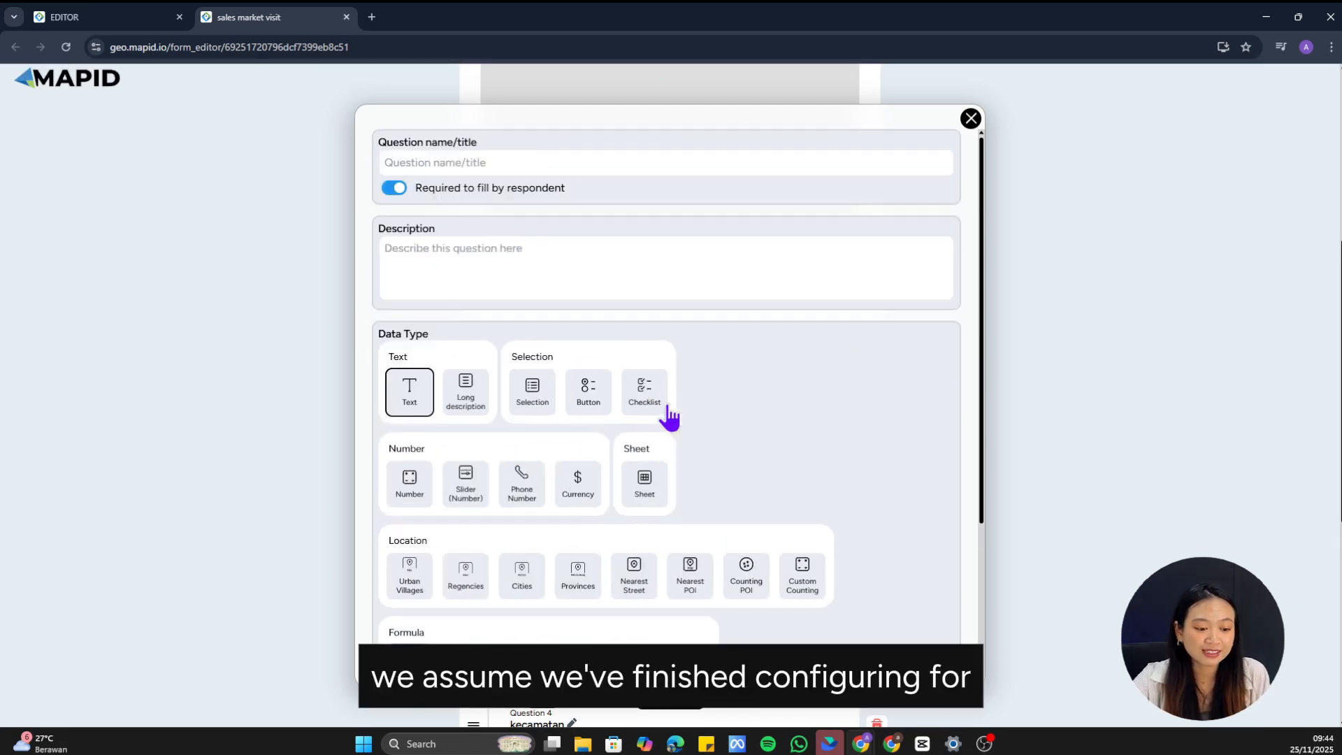
pyautogui.click(970, 118)
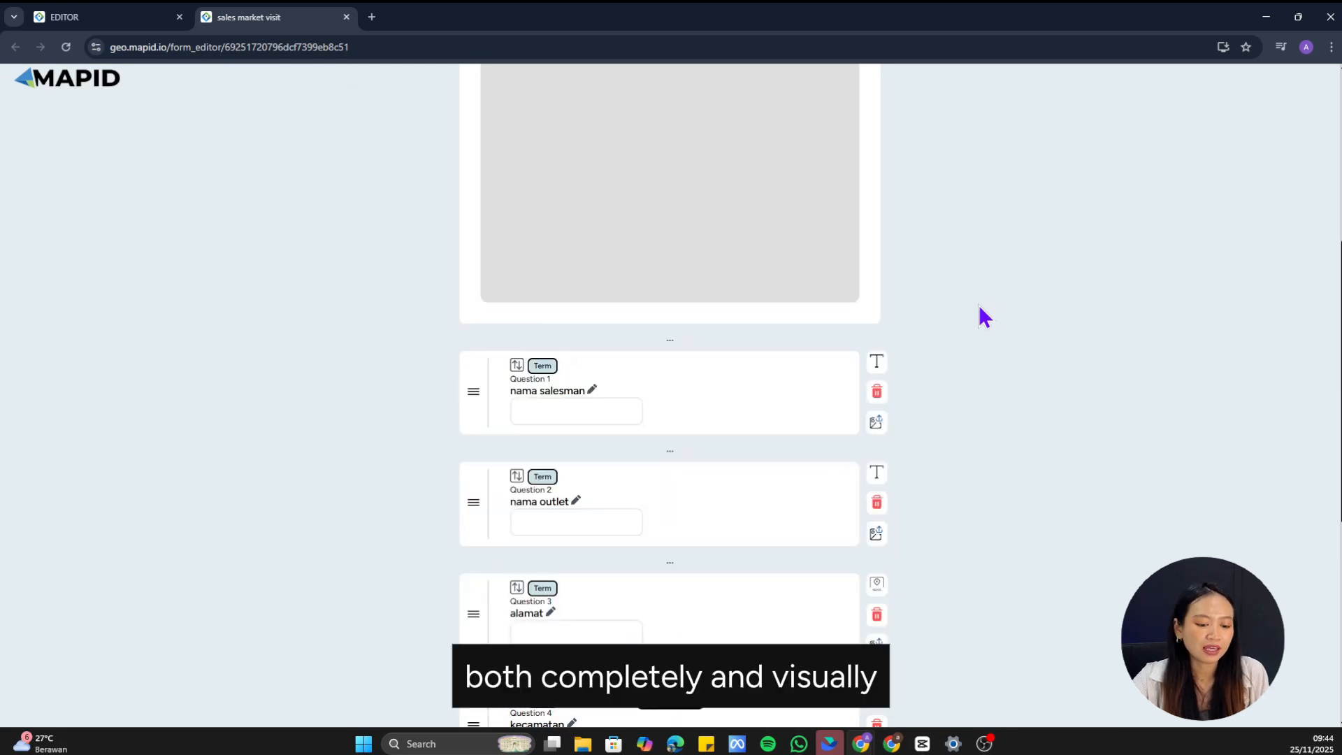
# Review the form's header and its questions from nama salesman to jenis outlet
pyautogui.scroll(-4, 979, 308)
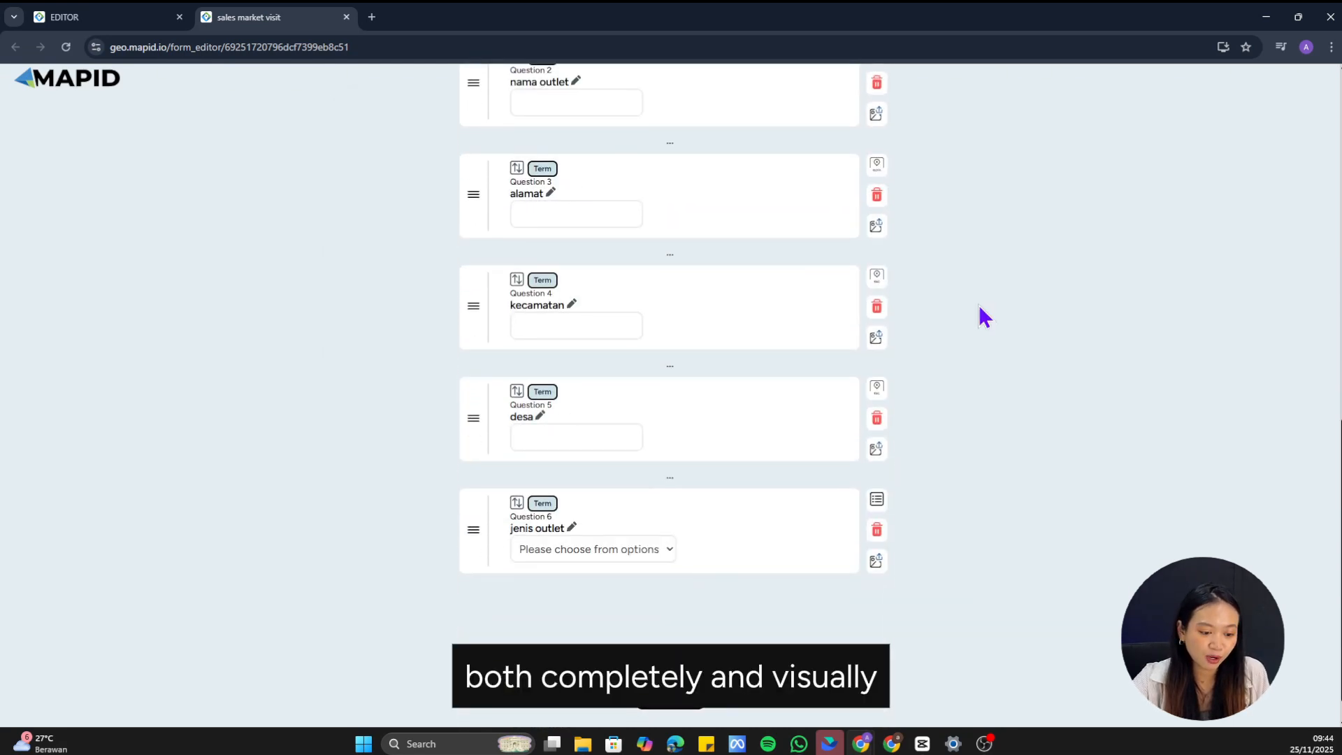
pyautogui.scroll(10, 978, 305)
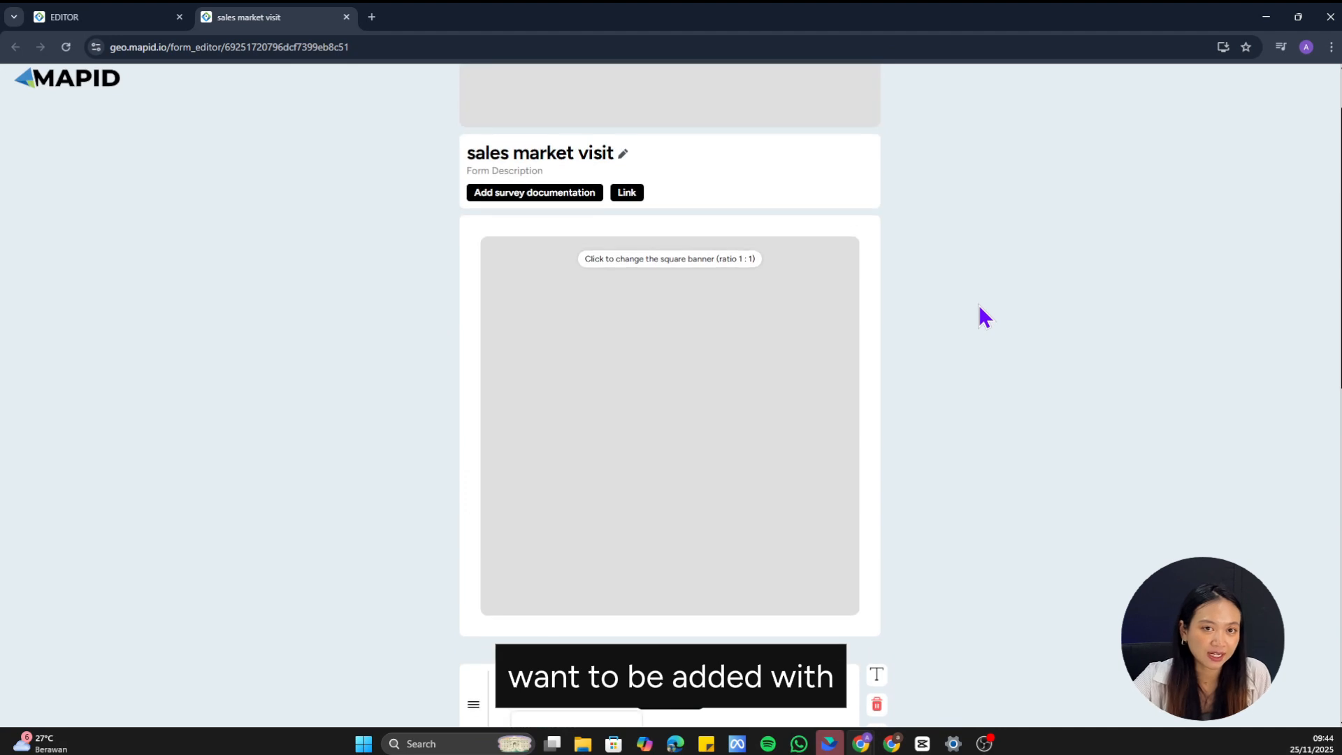
pyautogui.scroll(-10, 979, 308)
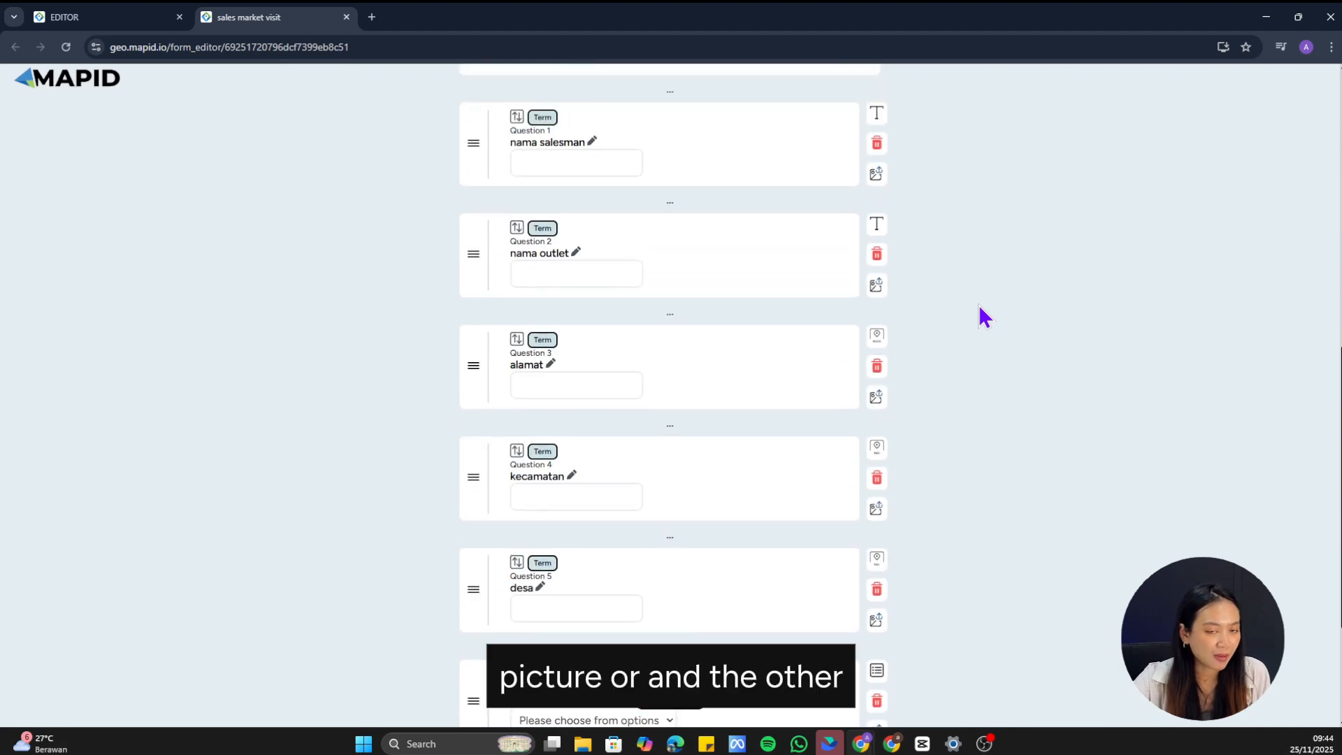
pyautogui.scroll(6, 979, 308)
pyautogui.scroll(-4, 979, 307)
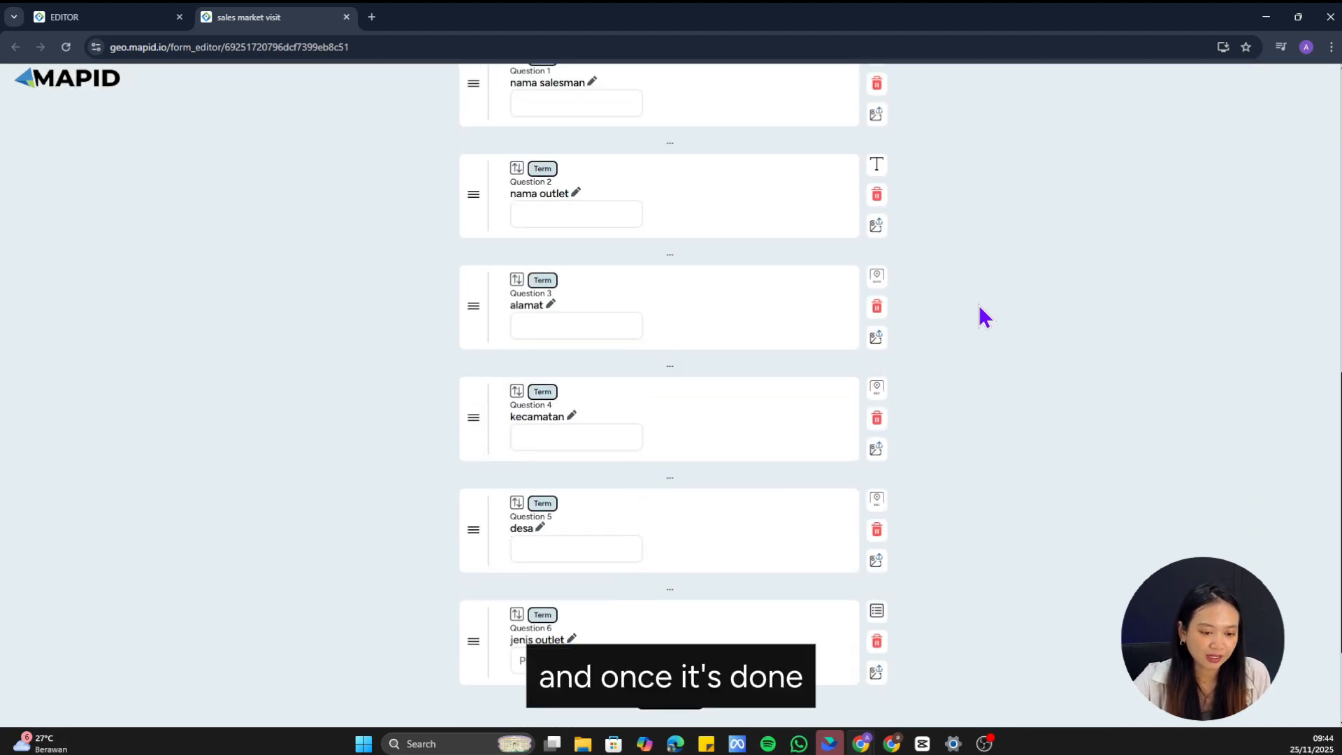
pyautogui.scroll(7, 979, 308)
pyautogui.scroll(3, 979, 306)
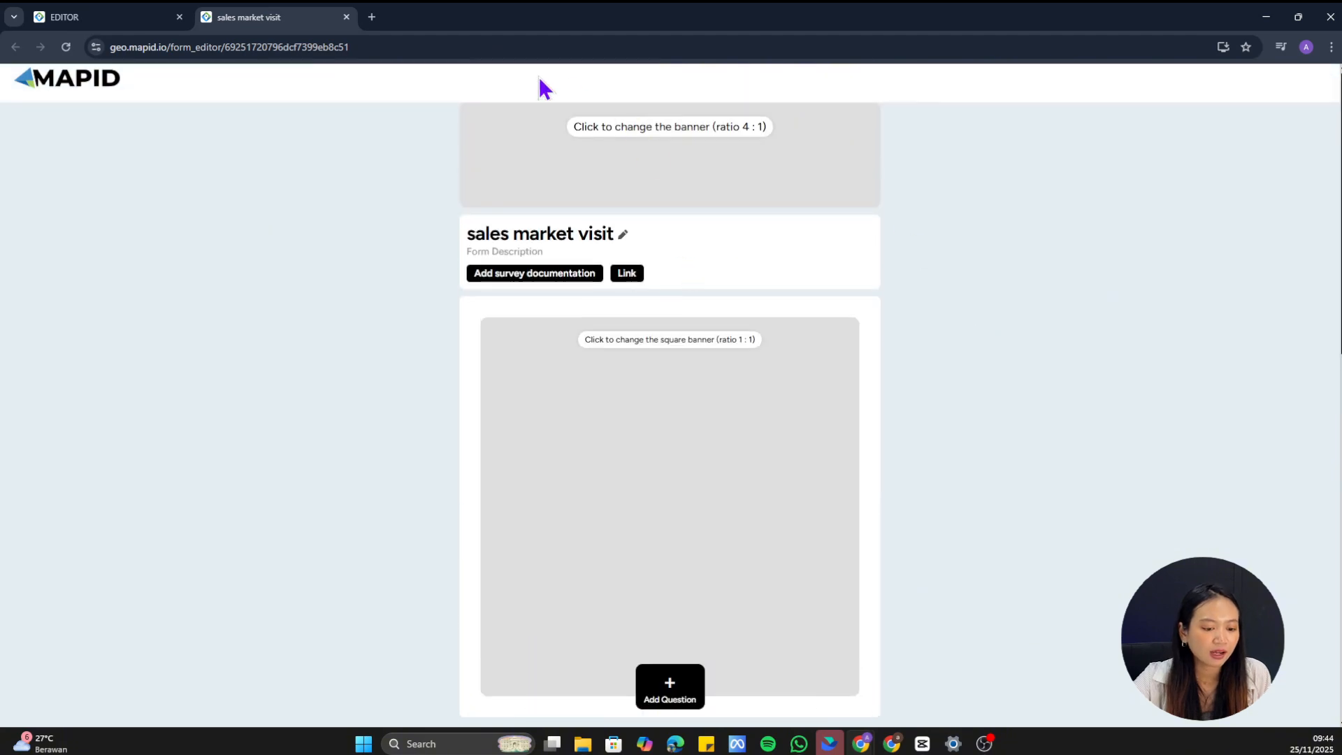
# Return to the layer settings, enable Public Form for sales market visit and copy the form link
pyautogui.click(346, 17)
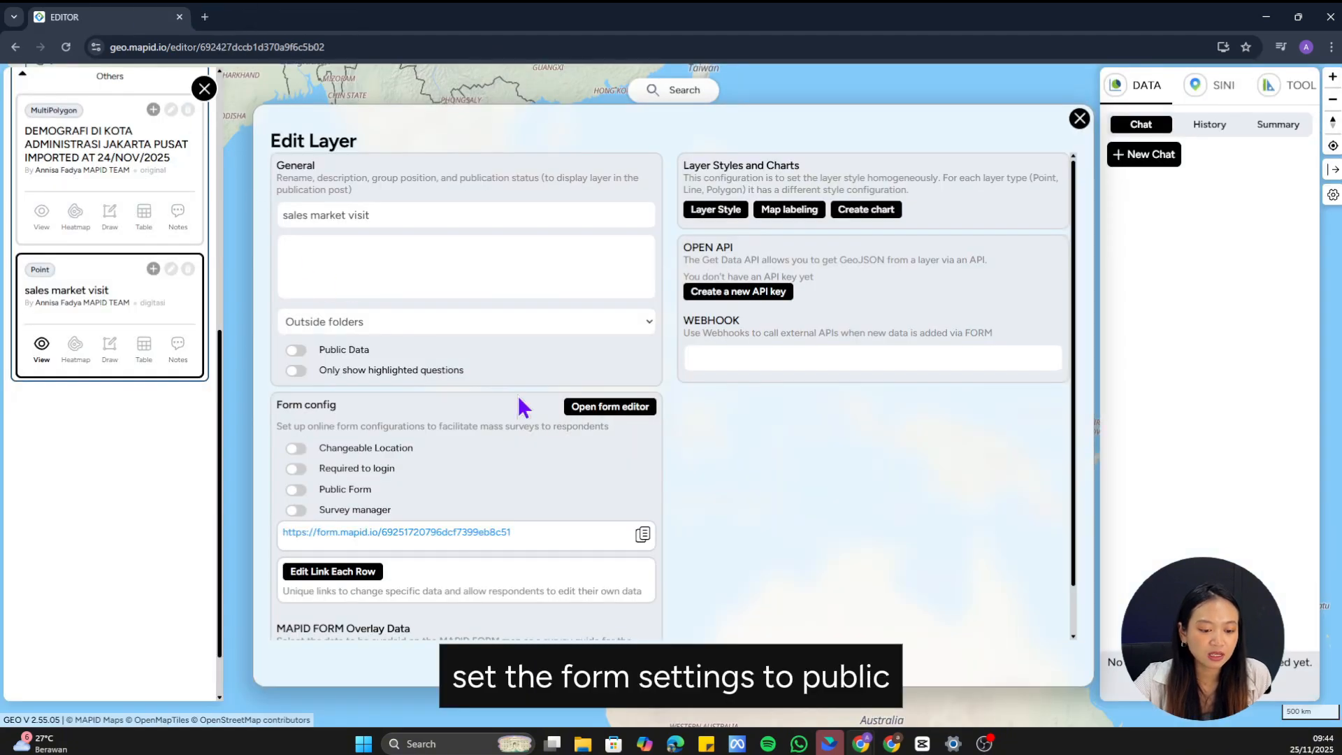
pyautogui.click(296, 489)
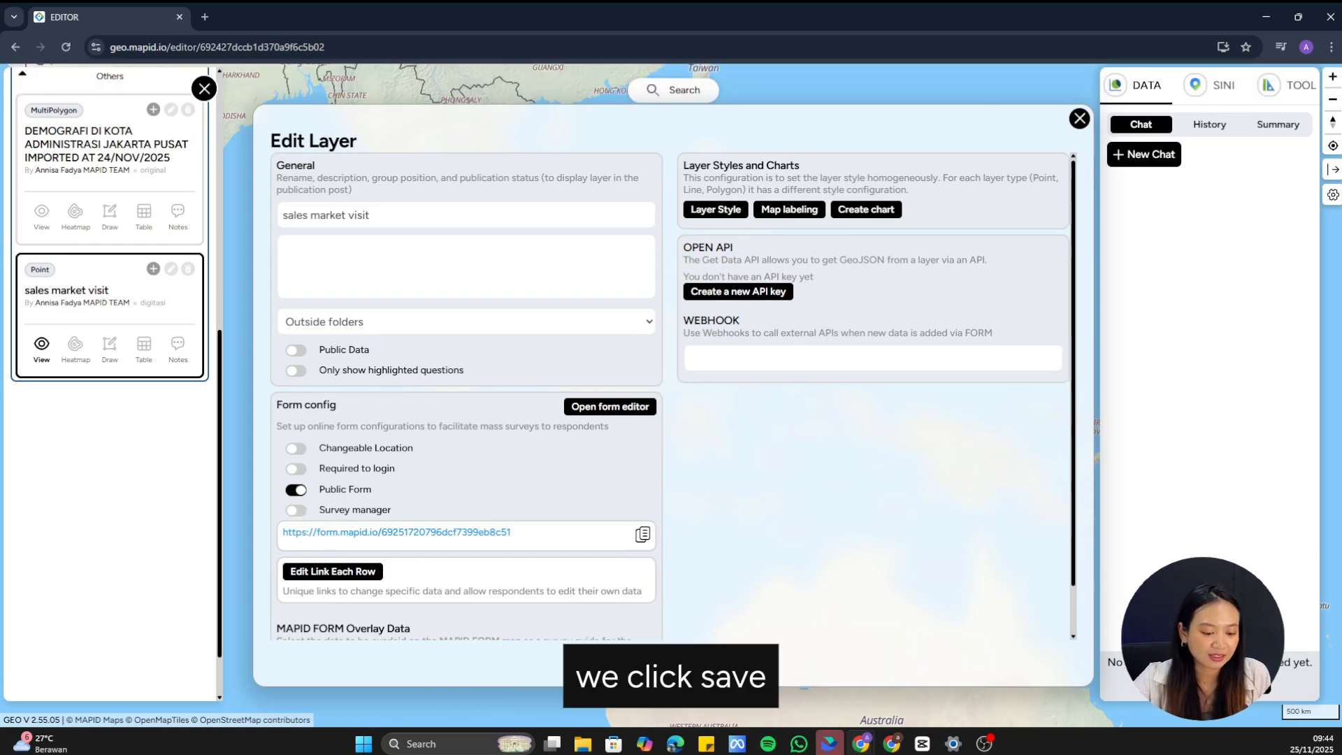
pyautogui.click(643, 535)
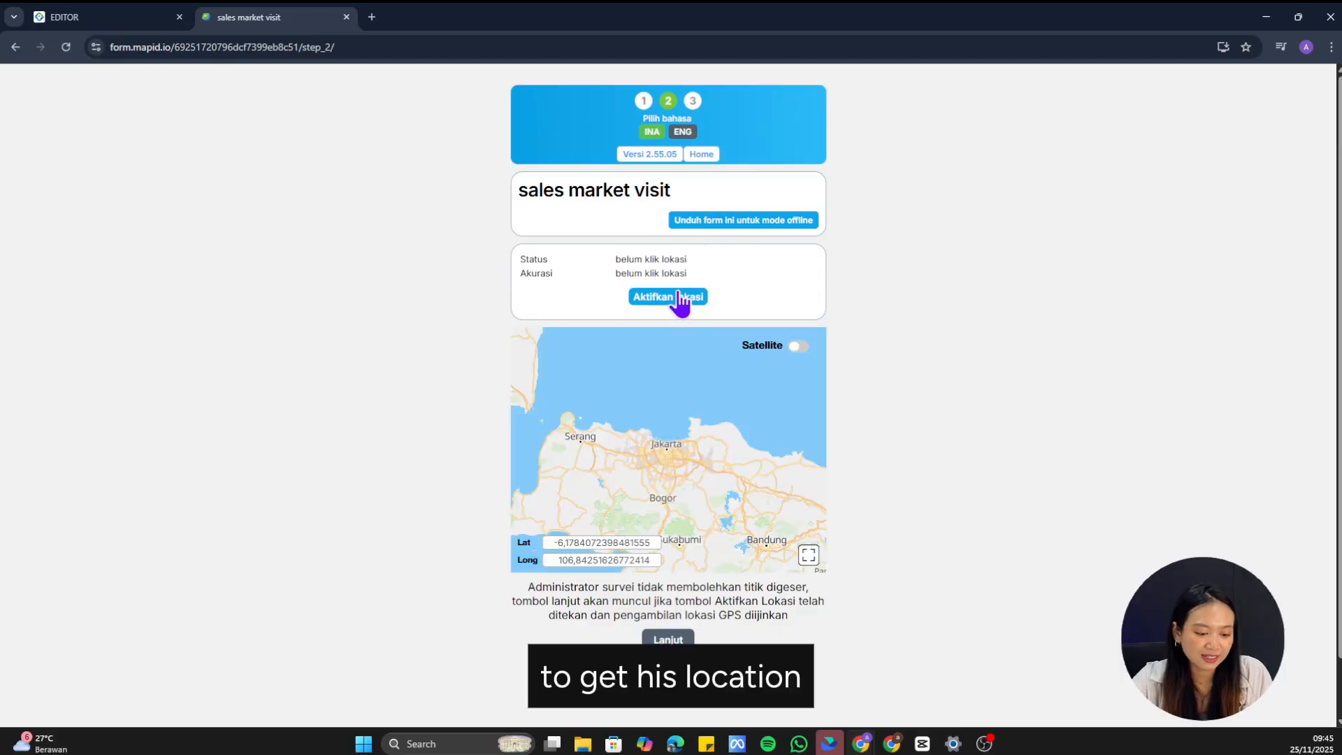
# Activate the respondent's GPS location in the survey form, check the point on the map and continue to the questions
pyautogui.click(683, 303)
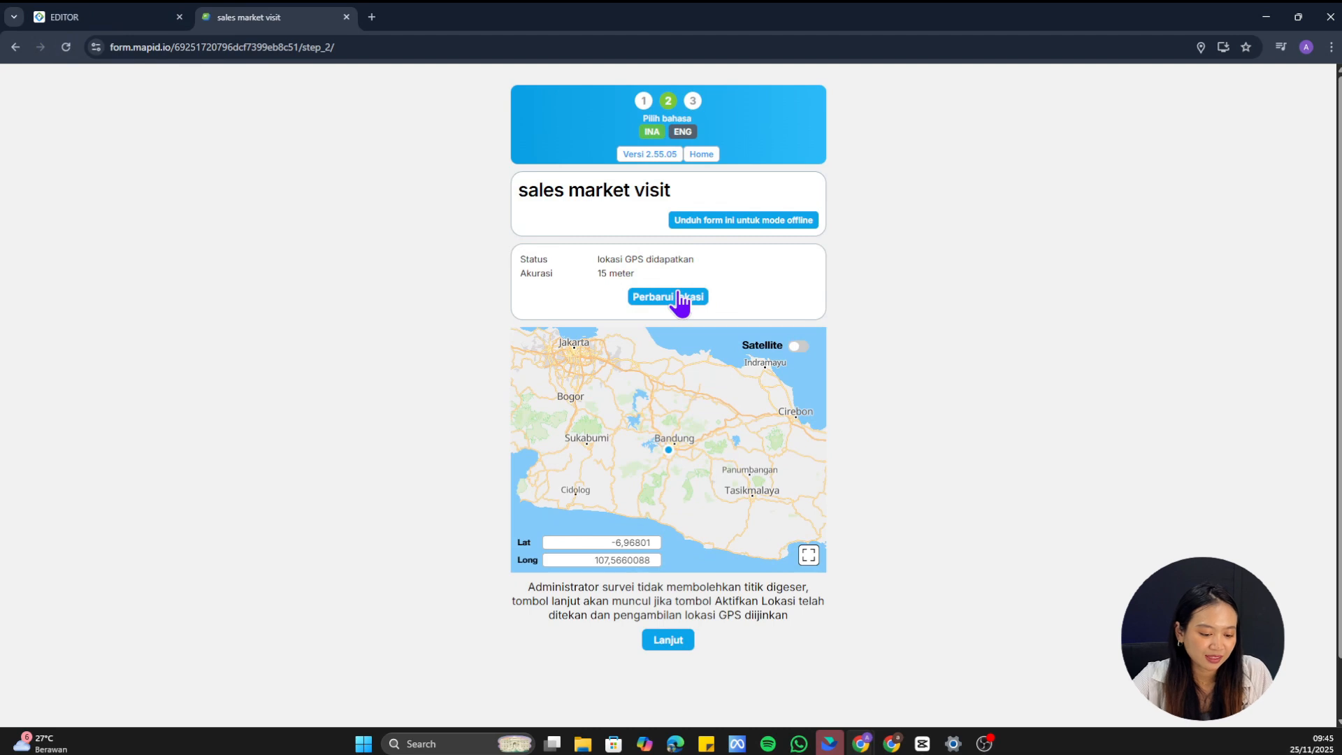
pyautogui.scroll(5, 680, 461)
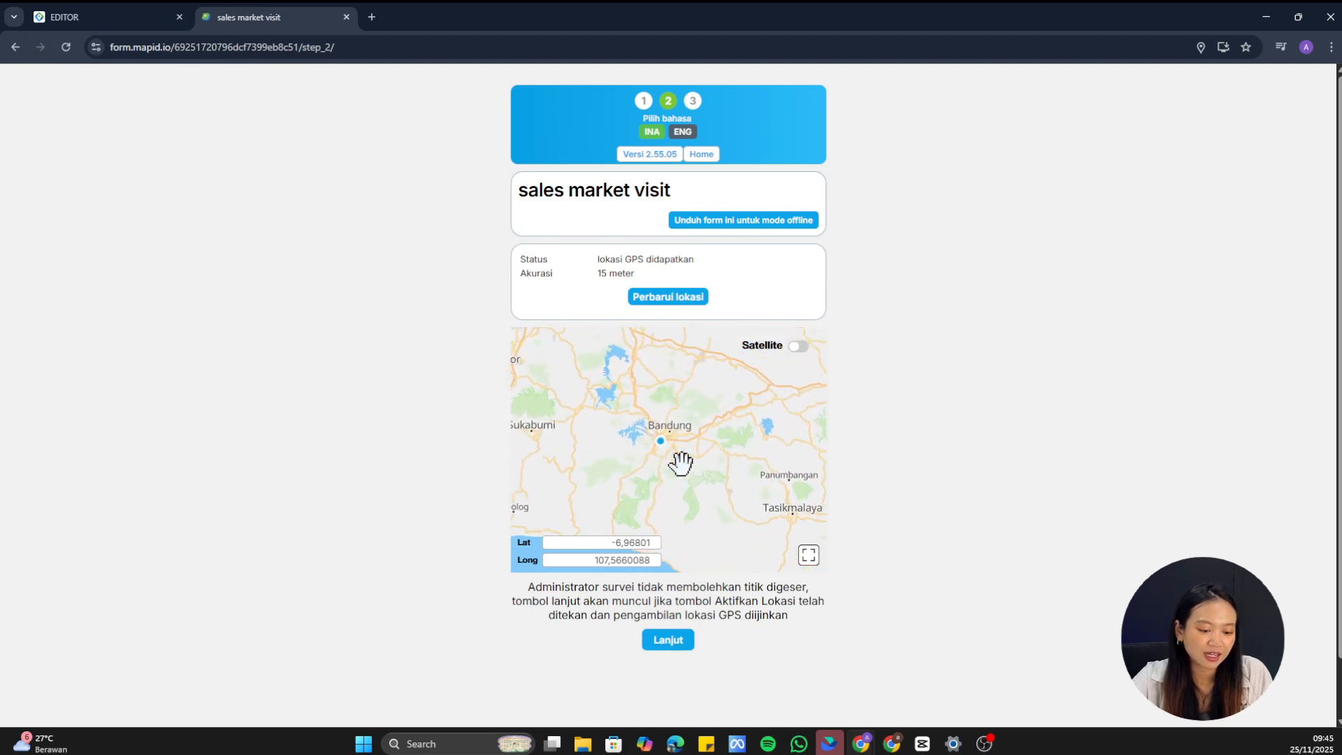
pyautogui.scroll(3, 644, 428)
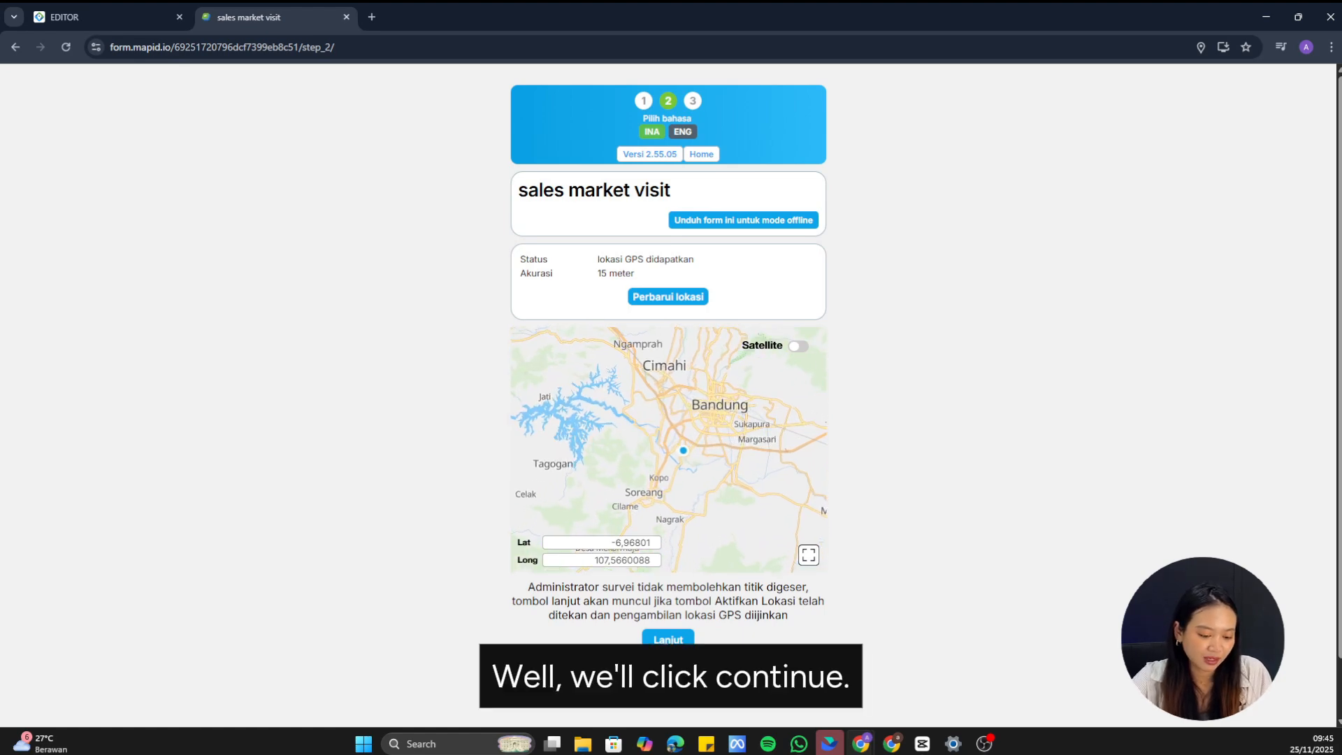
pyautogui.click(668, 640)
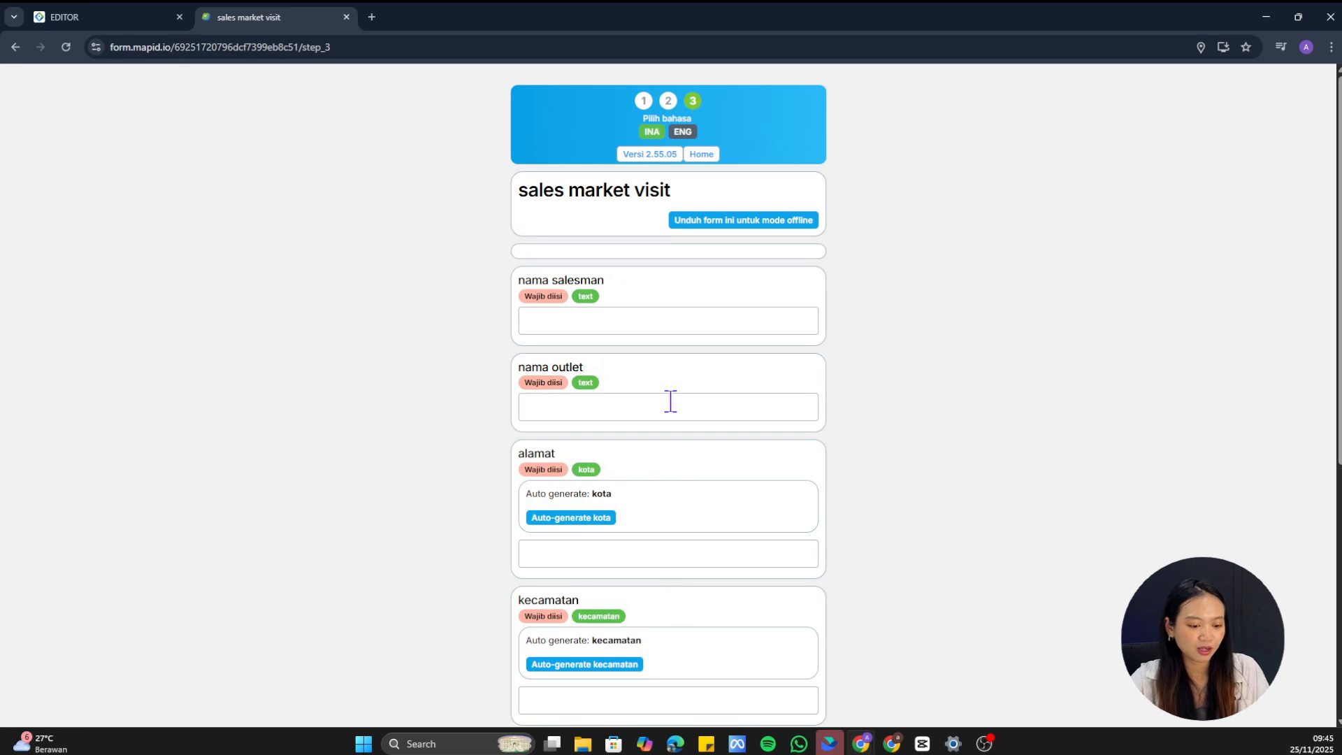
# Fill in the salesman's name and enter "outlet toko daging Bandung" as the nama outlet answer
pyautogui.click(653, 332)
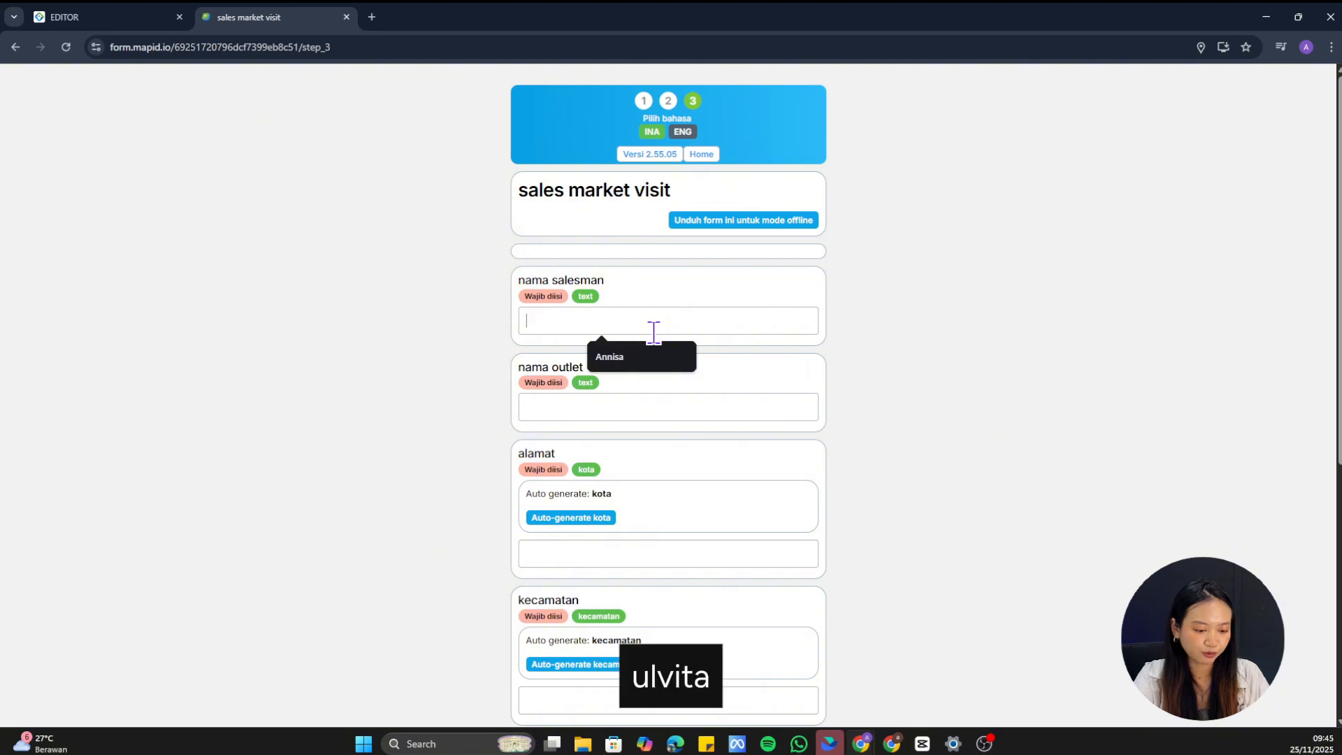
pyautogui.write('Ulfita')
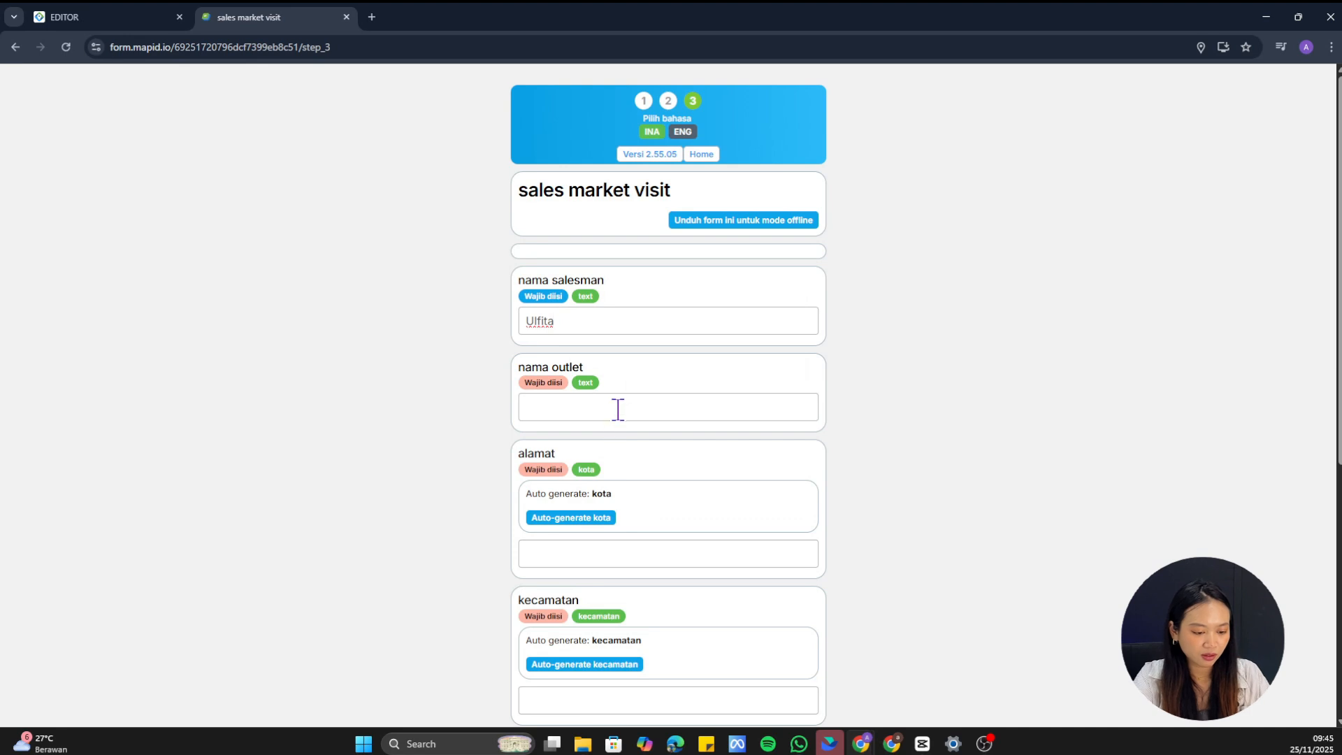
pyautogui.click(619, 407)
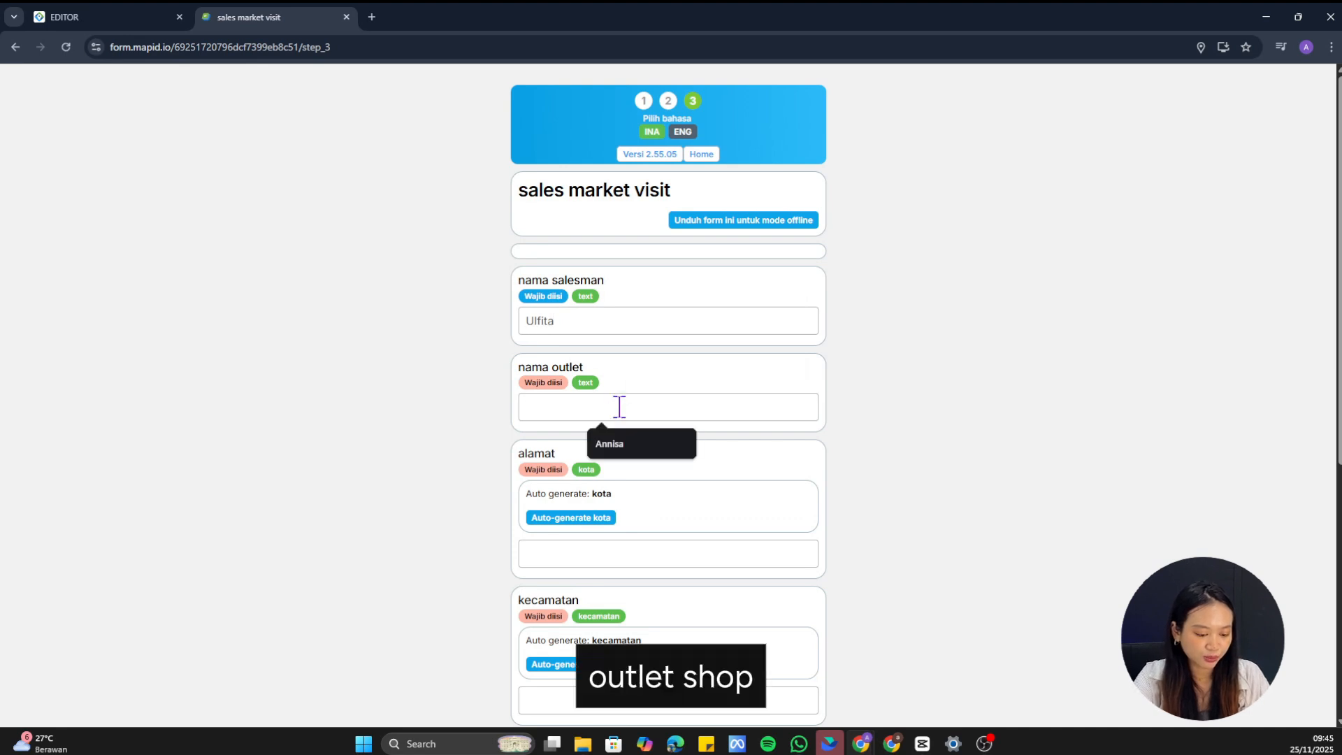
pyautogui.write('outlet')
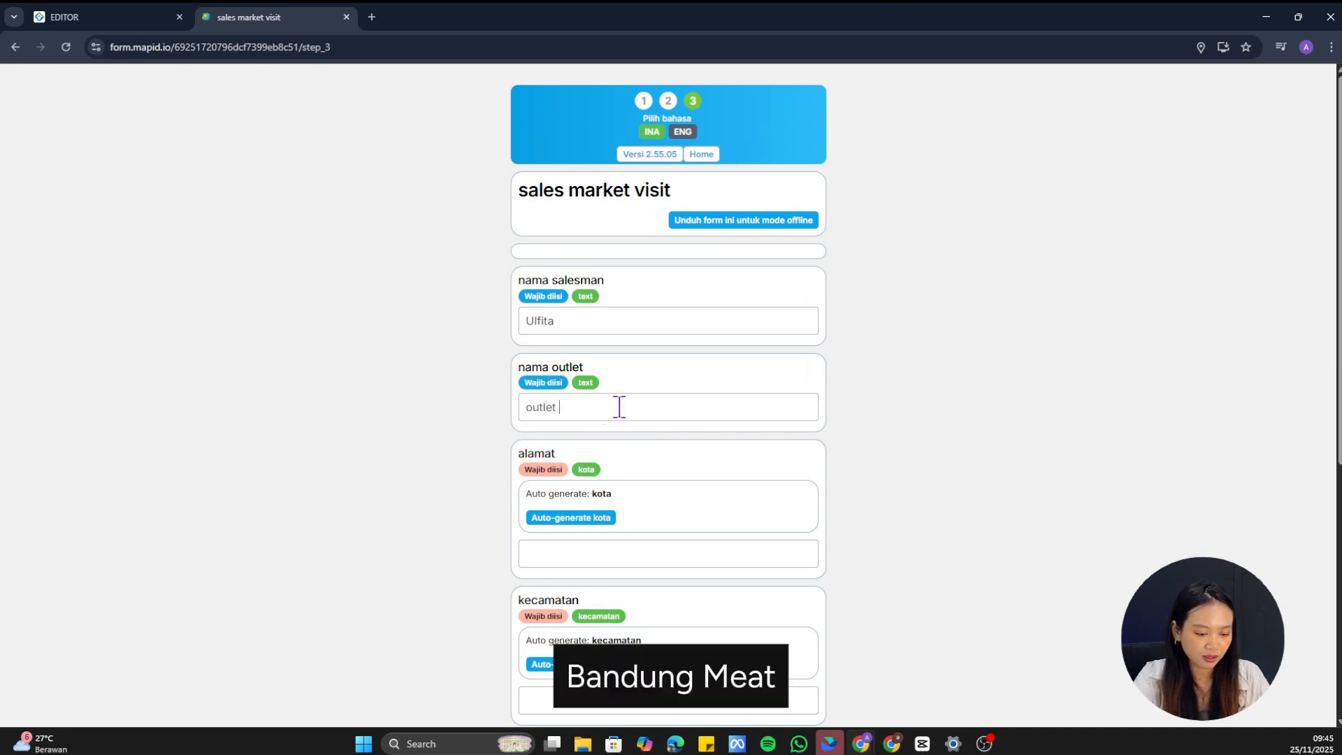
pyautogui.write(' toko daging B')
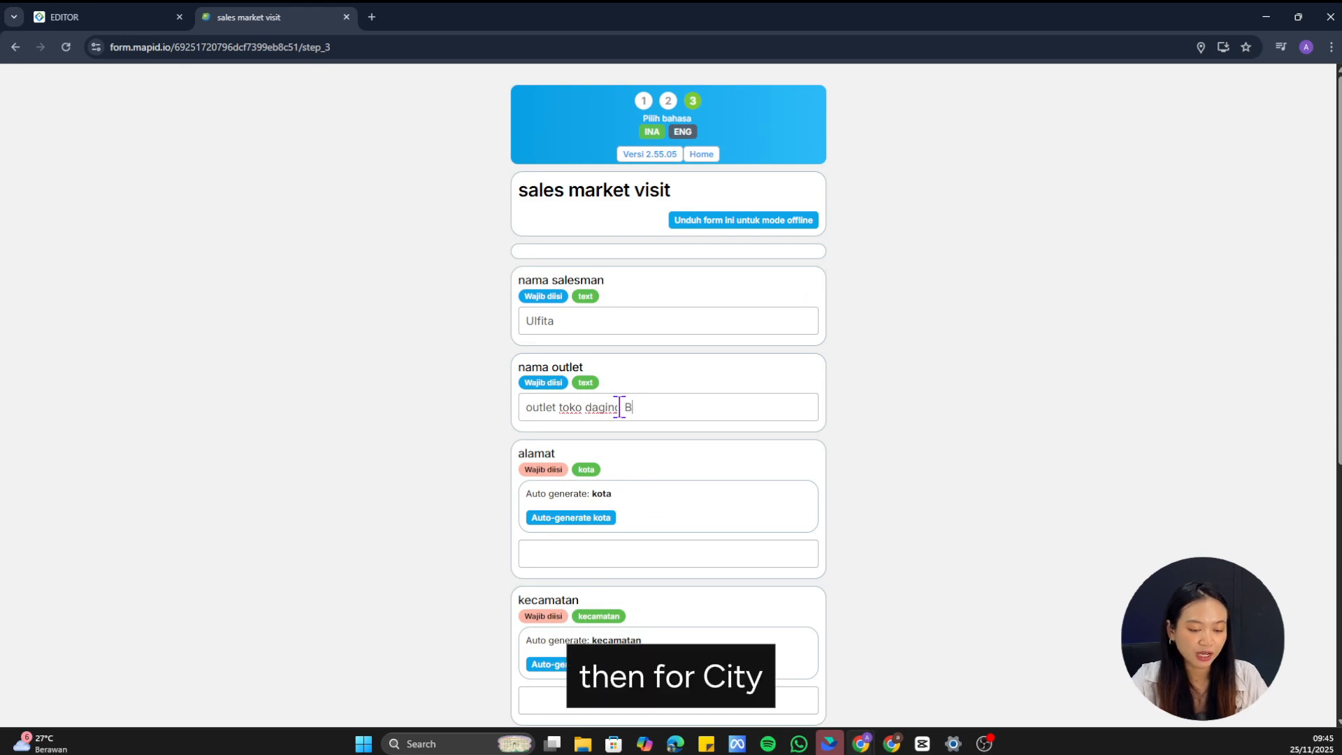
pyautogui.write('andung')
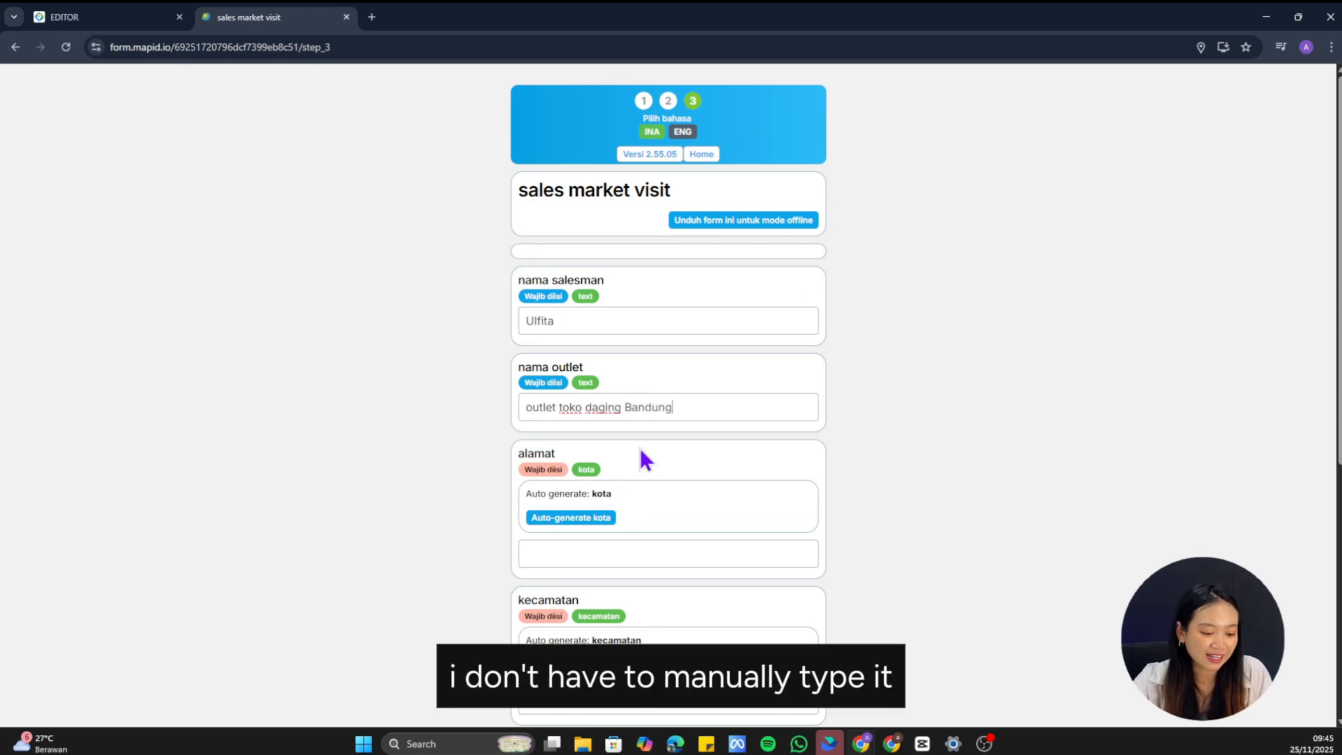
# Auto-generate the city for the alamat question
pyautogui.click(572, 520)
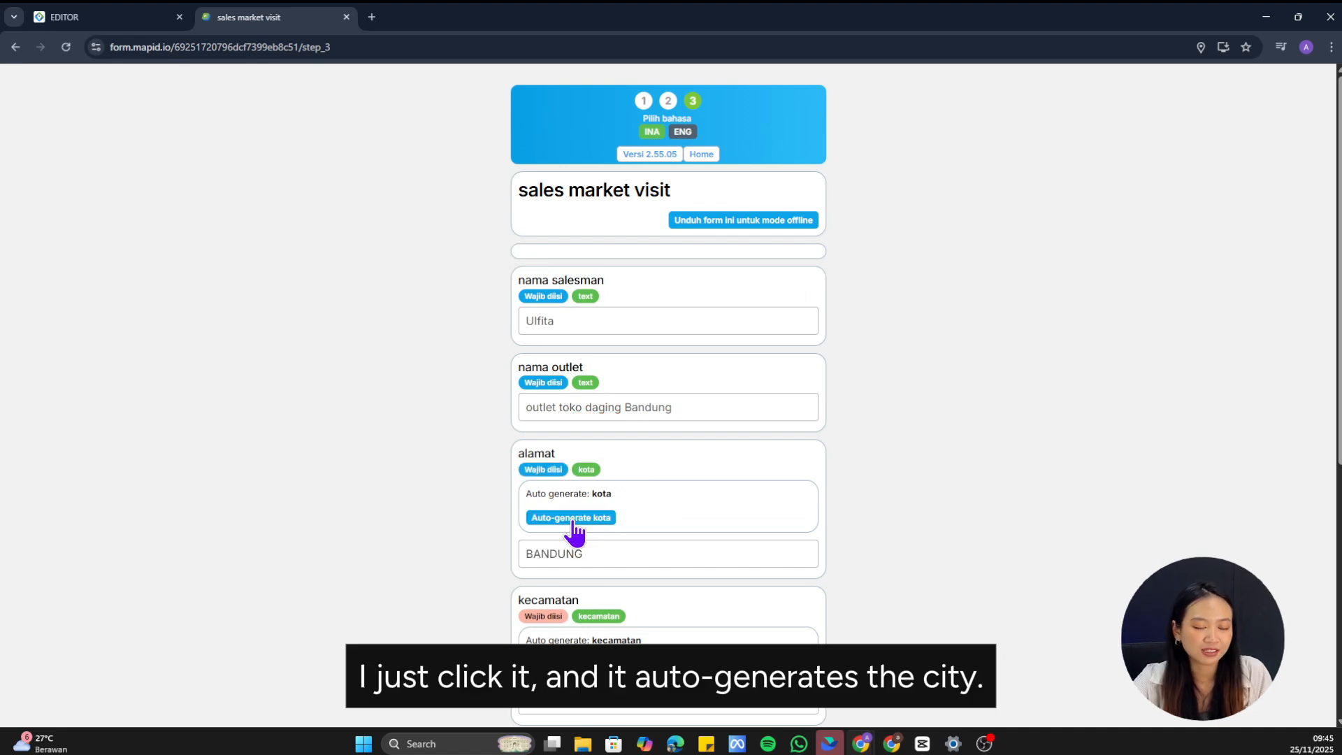
pyautogui.scroll(-1, 574, 532)
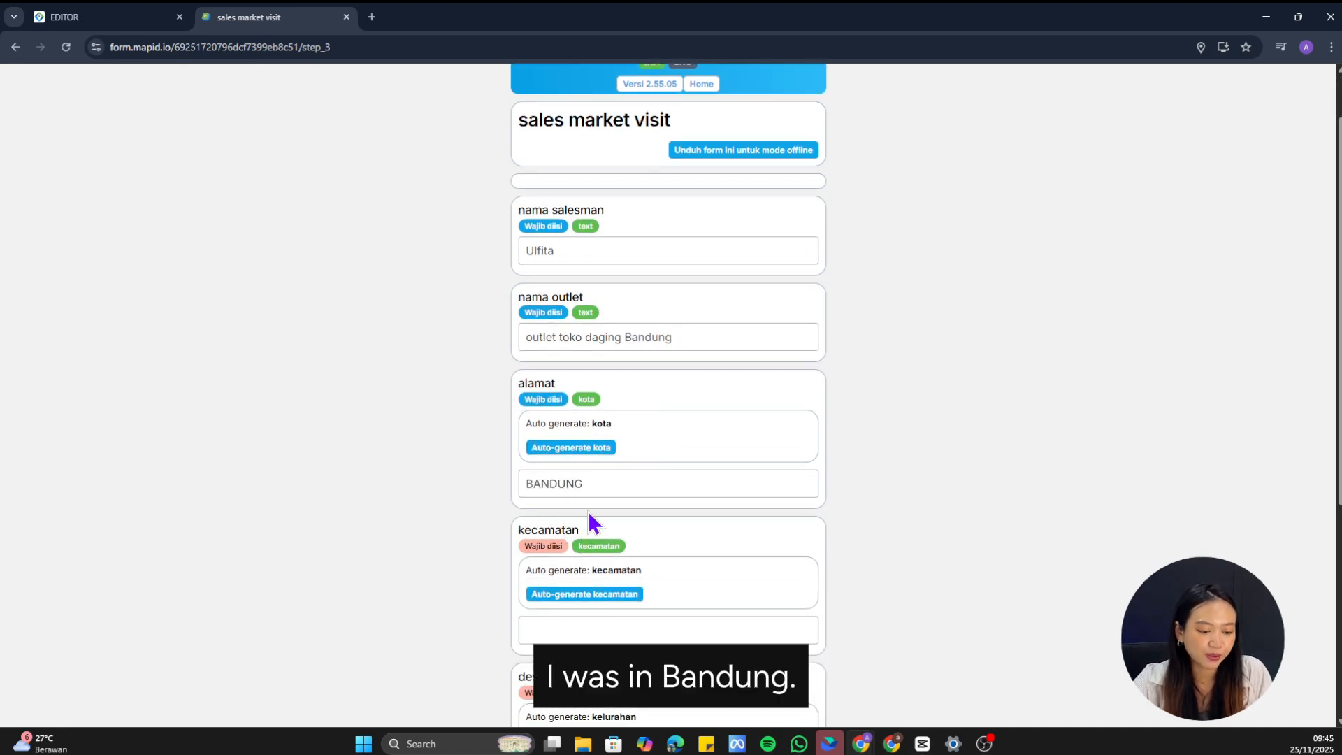
# Auto-generate the district for the kecamatan question and the village for the desa question
pyautogui.scroll(-2, 594, 480)
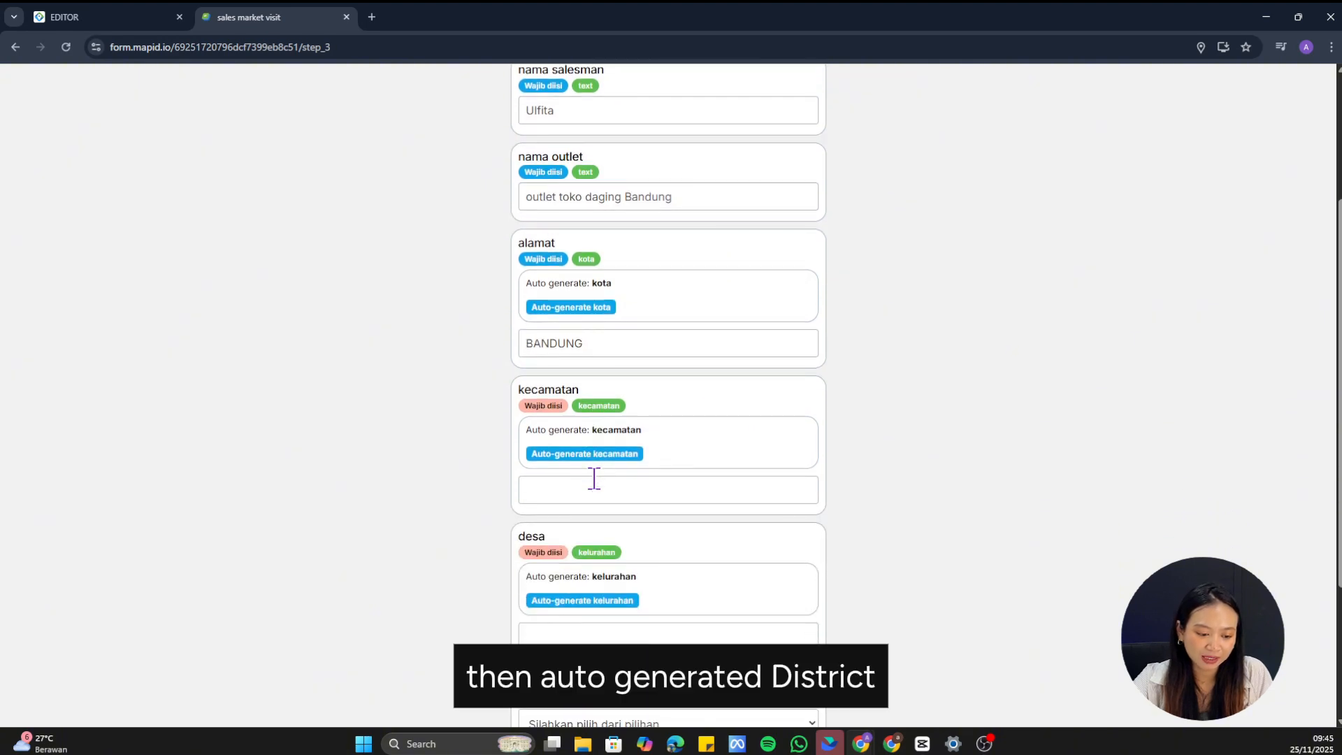
pyautogui.click(596, 456)
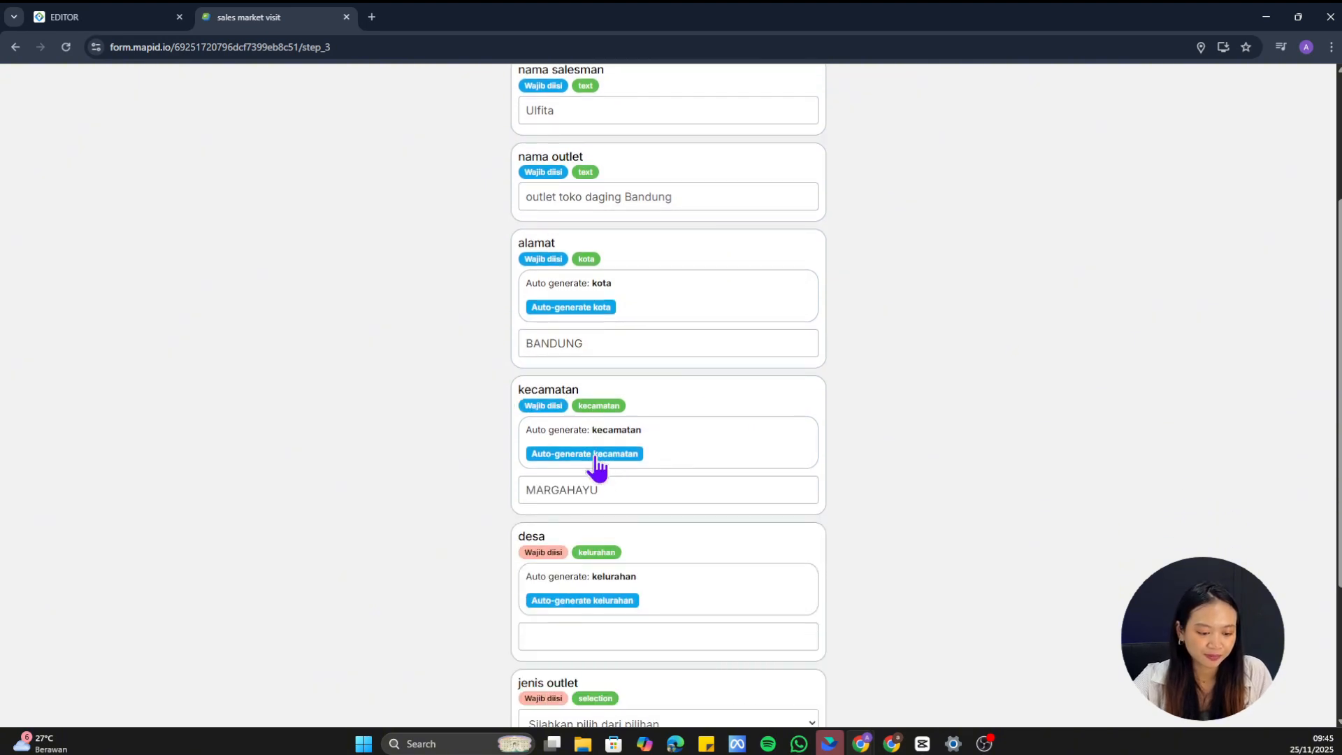
pyautogui.click(581, 600)
# Choose supermarket as the jenis outlet answer and submit the survey response
pyautogui.scroll(-3, 629, 531)
pyautogui.click(639, 516)
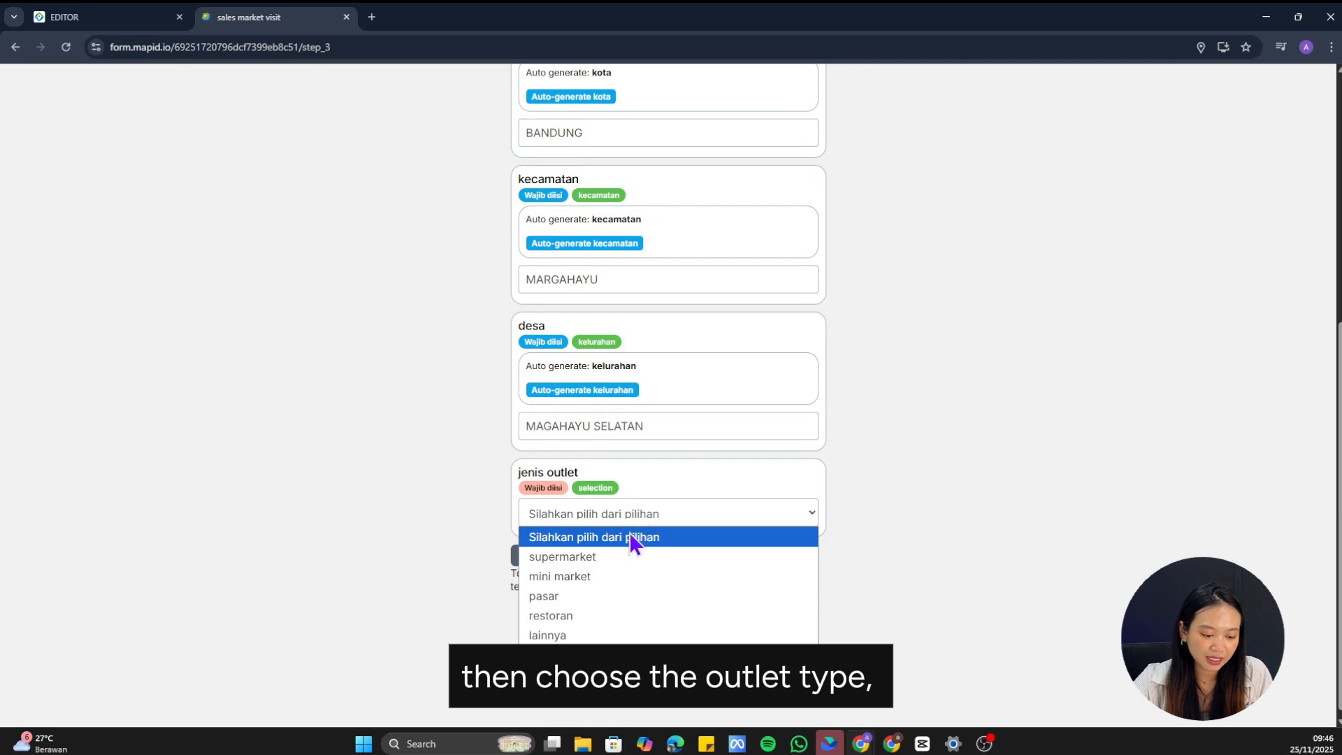
pyautogui.click(619, 557)
pyautogui.click(538, 579)
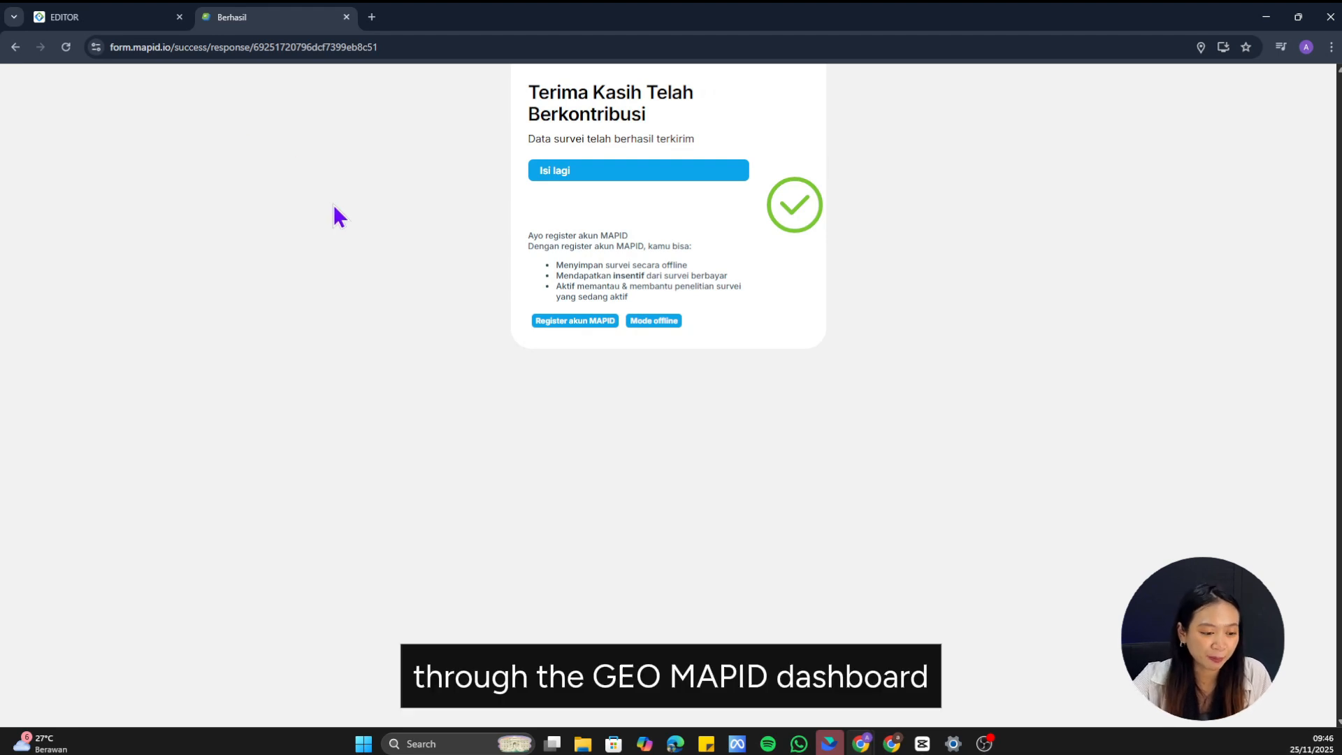
# Return to the map editor, save the sales market visit layer settings and close them
pyautogui.click(115, 8)
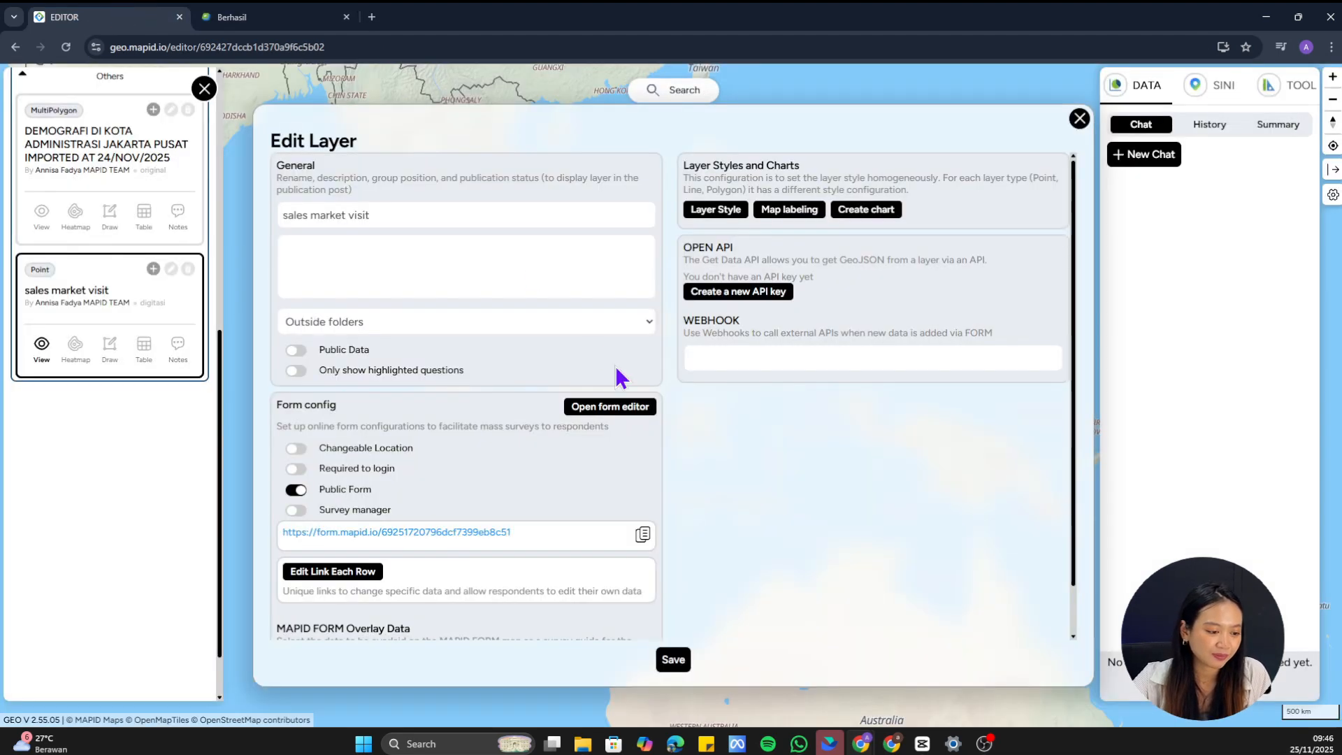
pyautogui.click(673, 659)
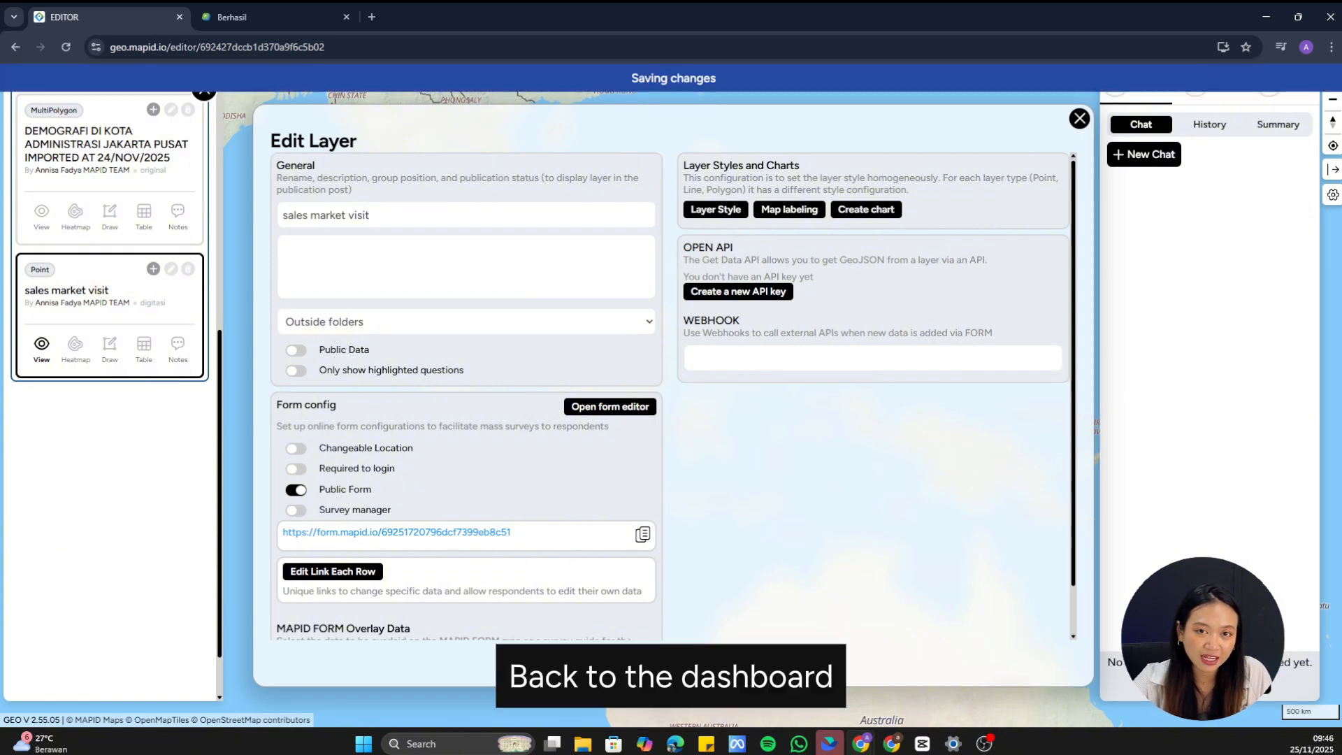
pyautogui.click(1079, 119)
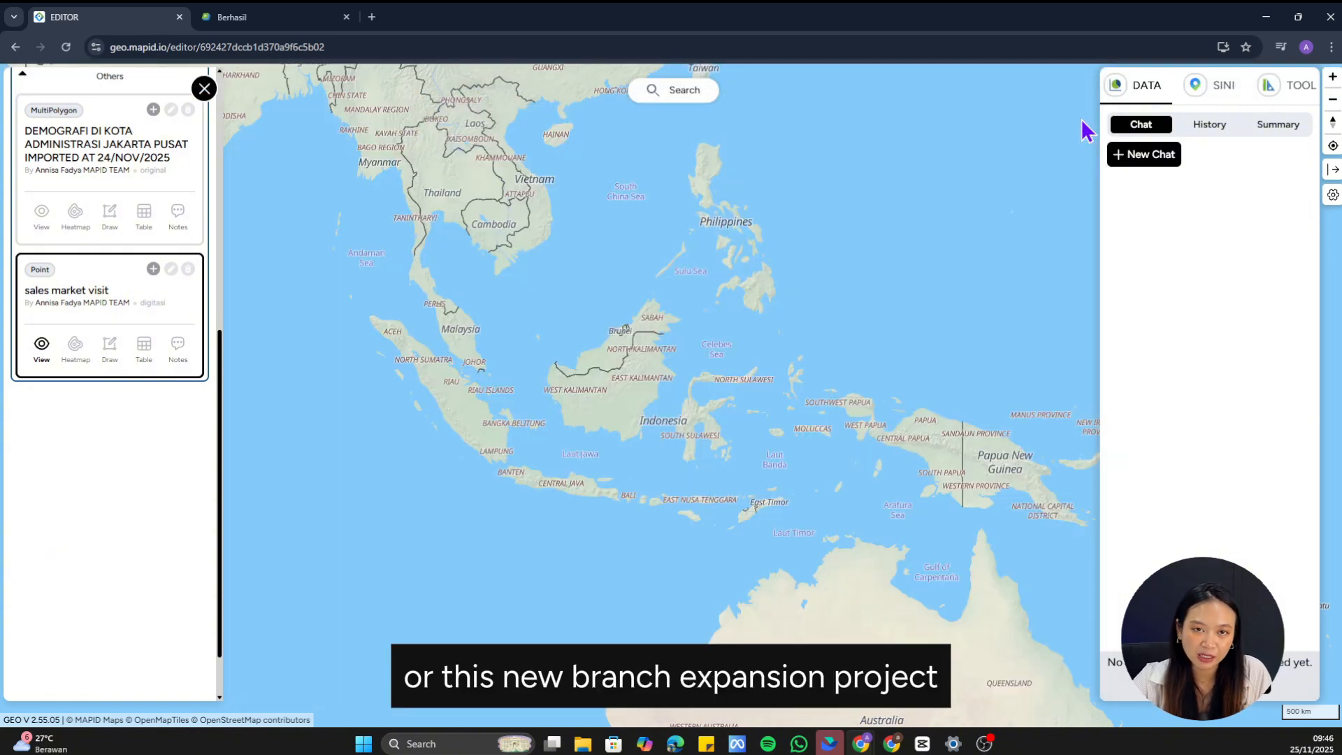
# Show the submitted sales market visit point on the map and open the layer's data table
pyautogui.click(42, 357)
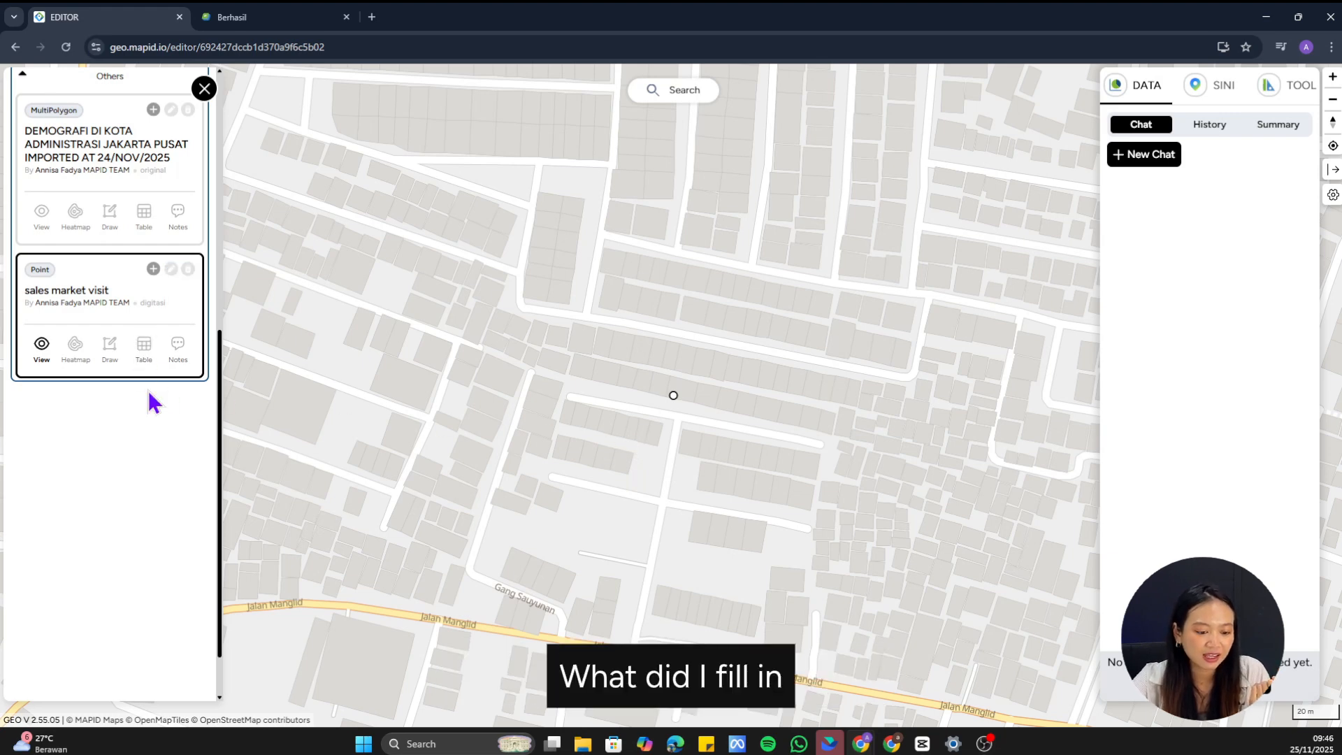
pyautogui.click(144, 350)
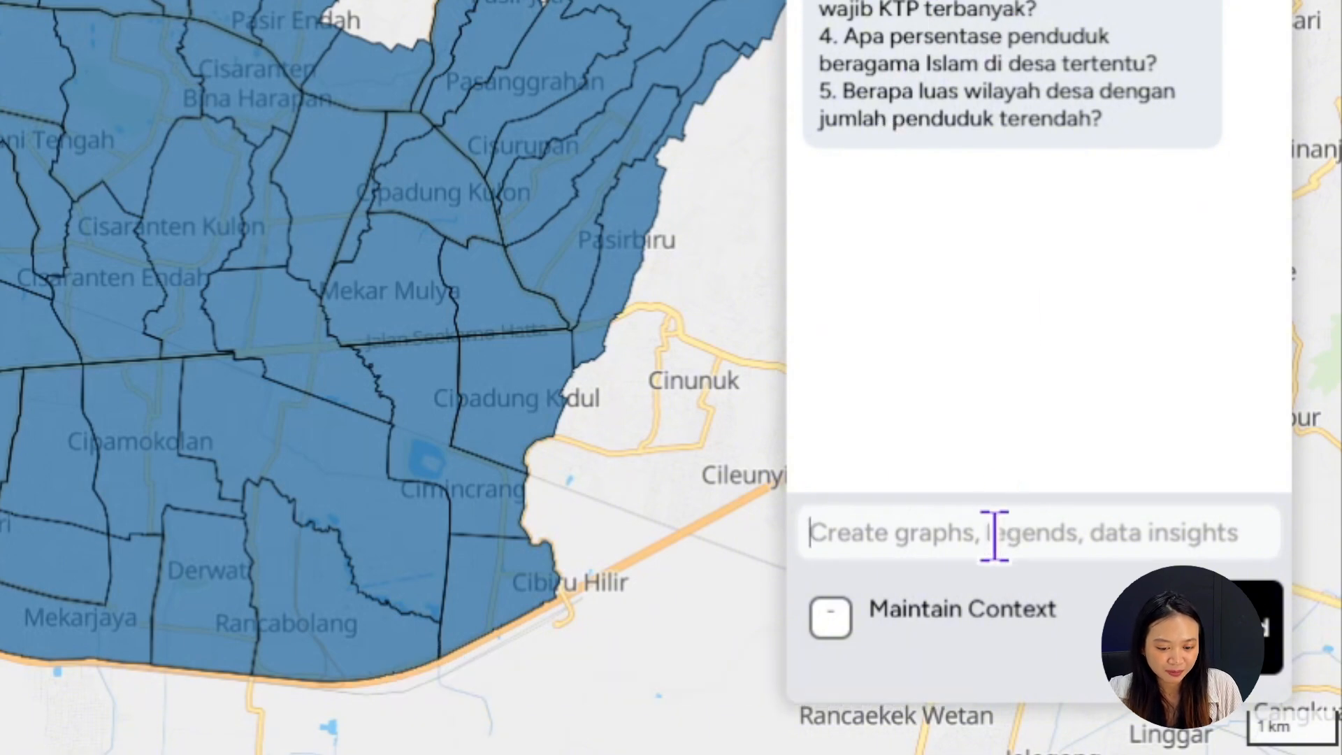
# Ask the data chat "Kecamatan mana yang memiliki kepadatan penduduk tertinggi?" about the displayed area layer
pyautogui.write('Ke')
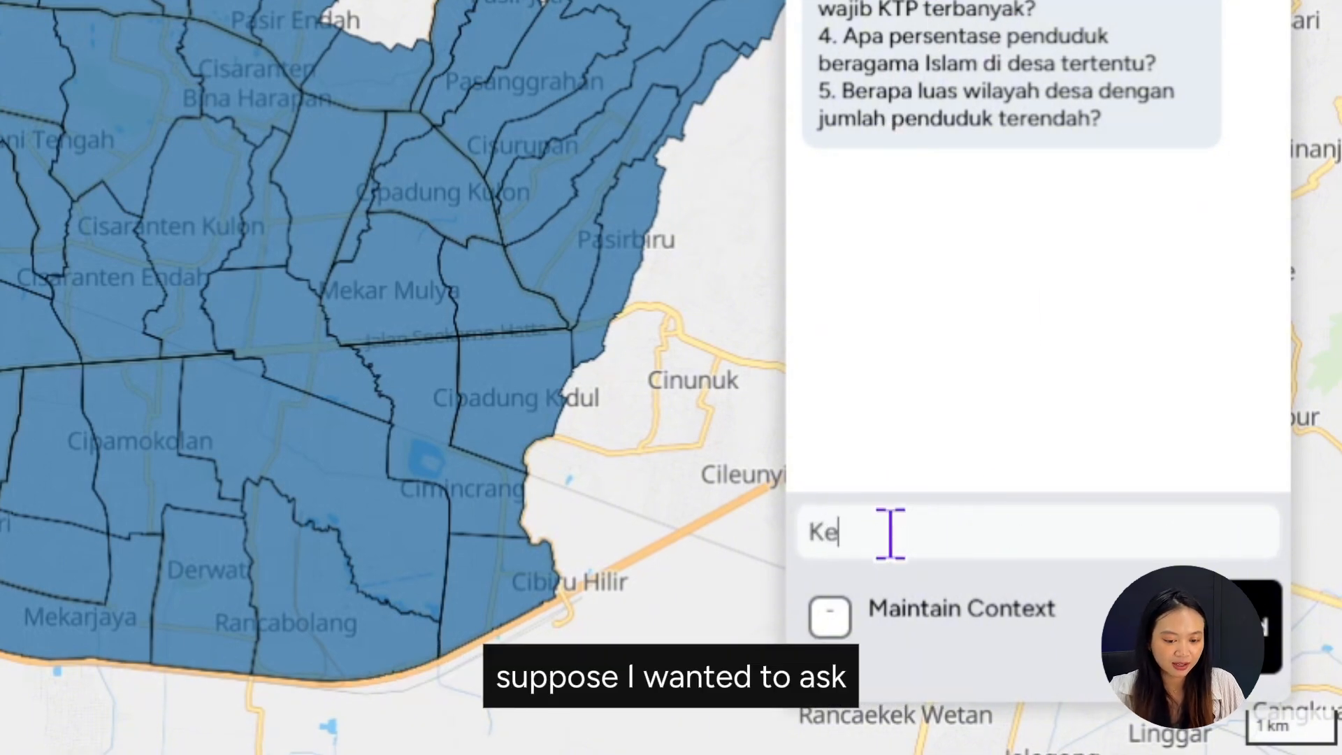
pyautogui.write('camatan mana y')
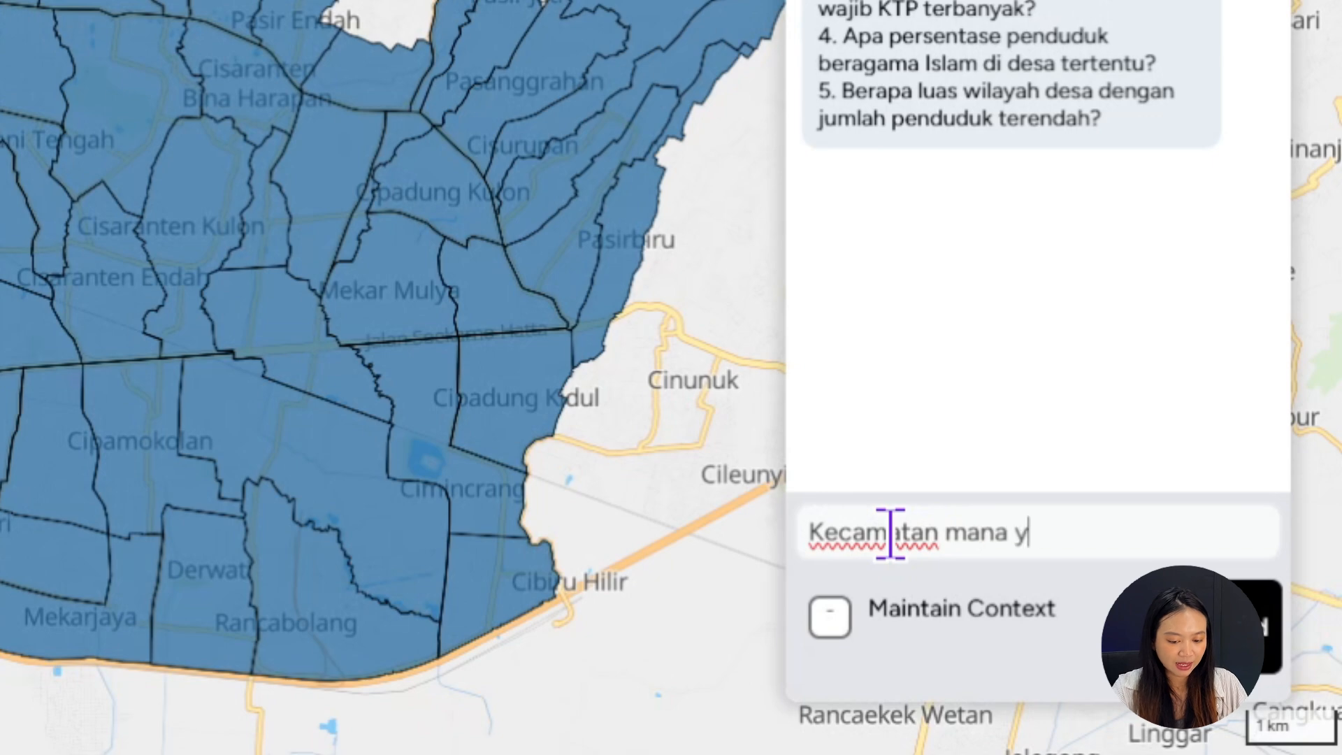
pyautogui.write('ang memi')
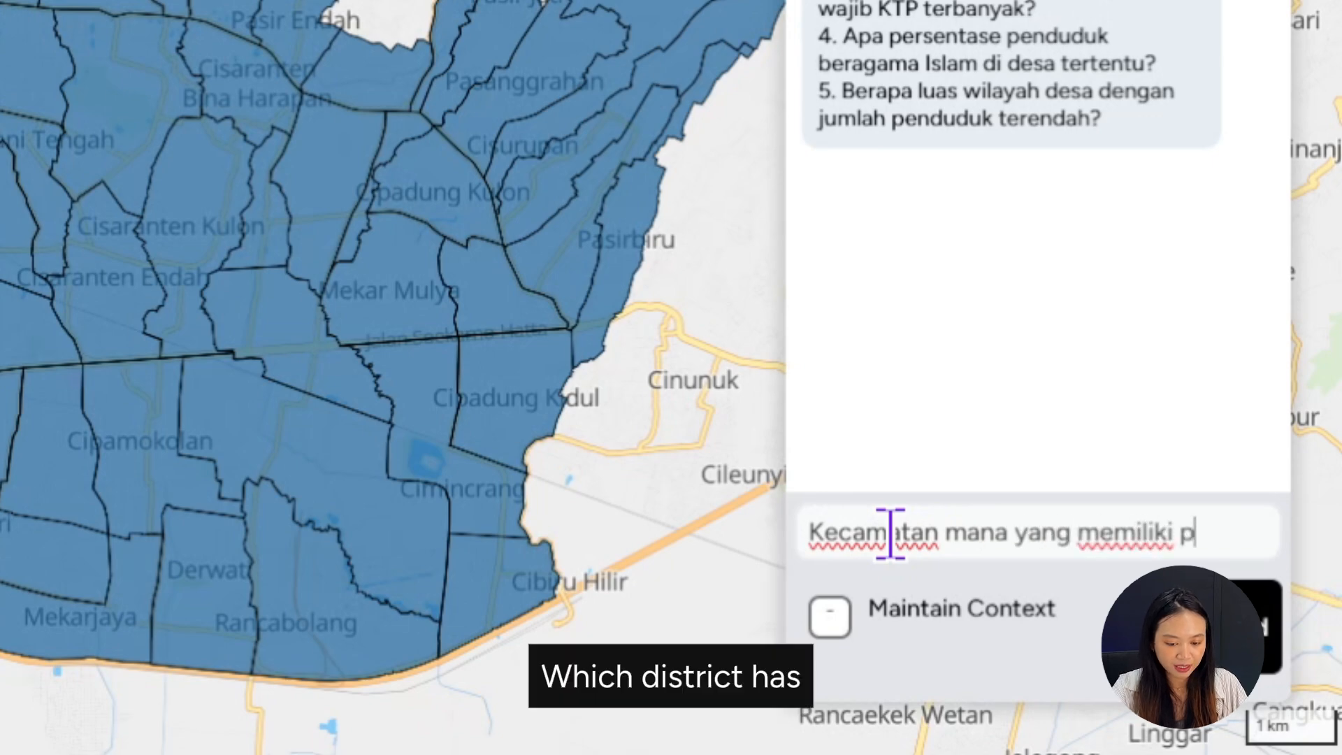
pyautogui.write('liki kepadat')
pyautogui.write('an p')
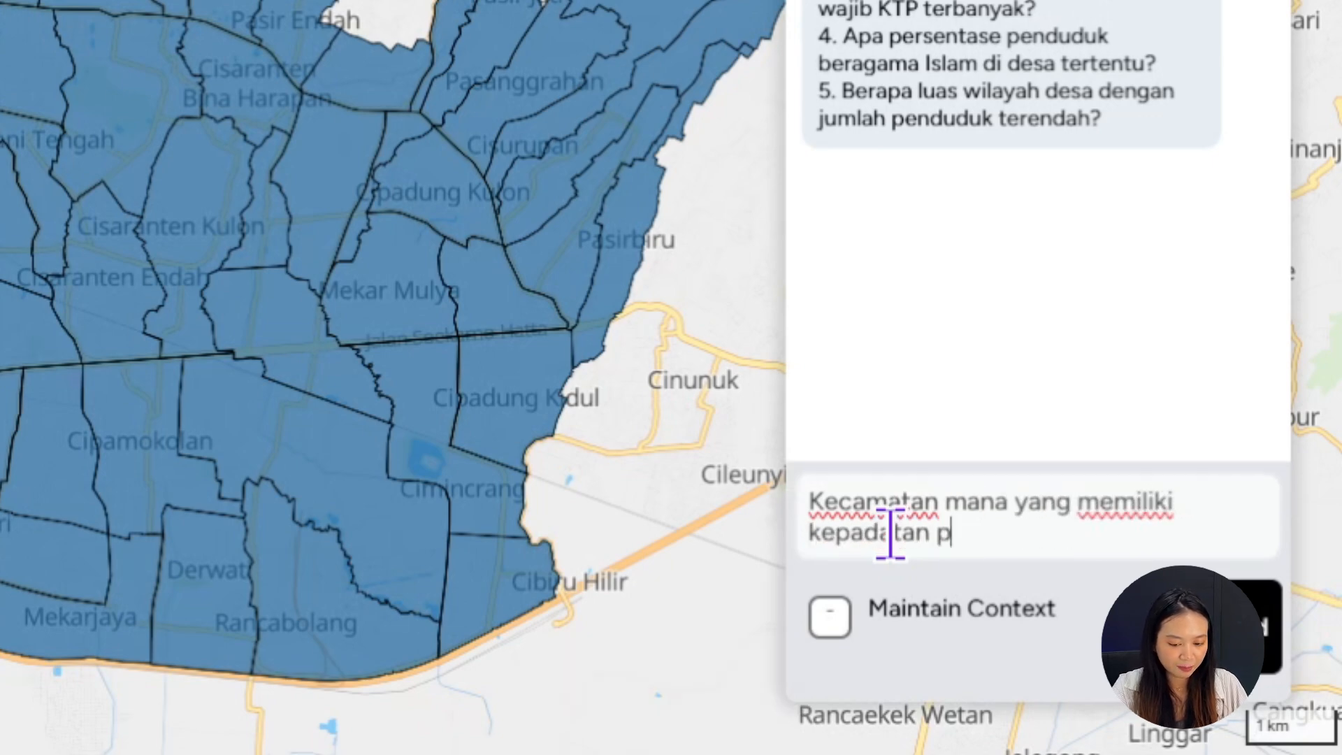
pyautogui.write('enduduk ')
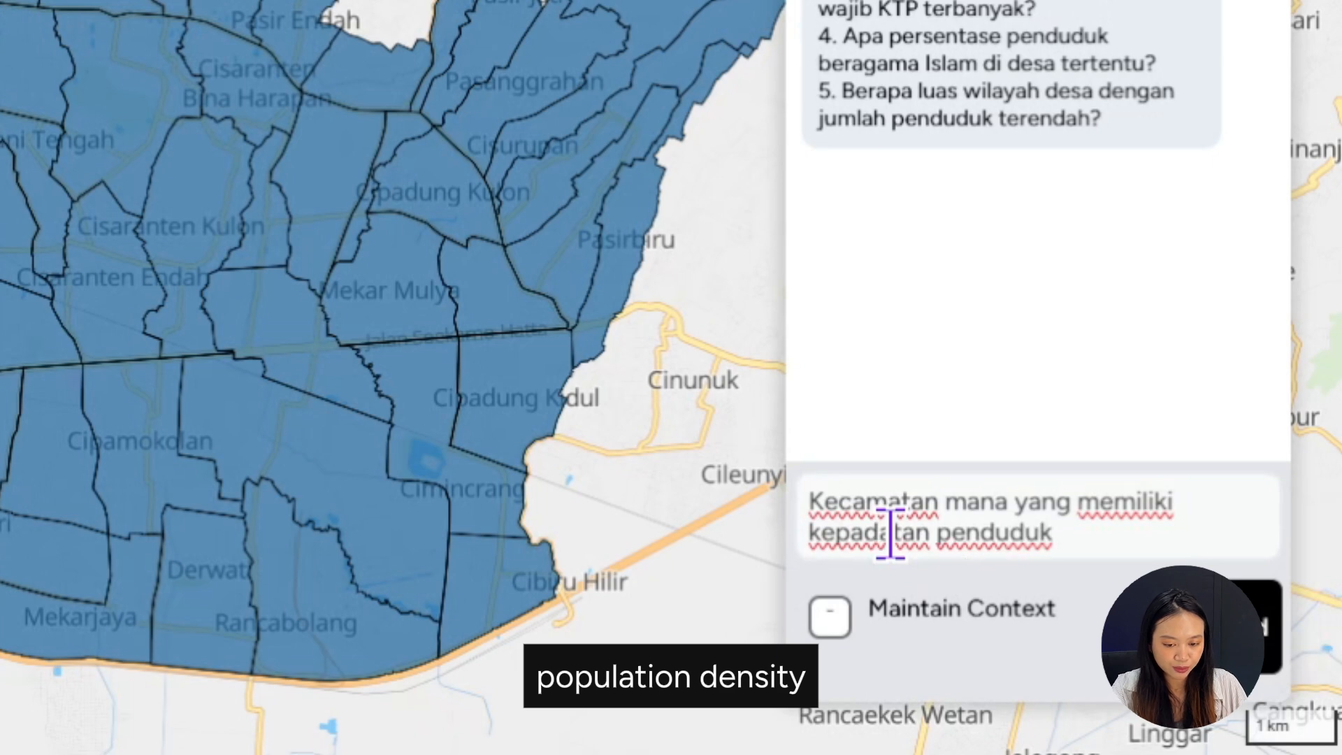
pyautogui.write('tertinggia')
pyautogui.press('BackSpace')
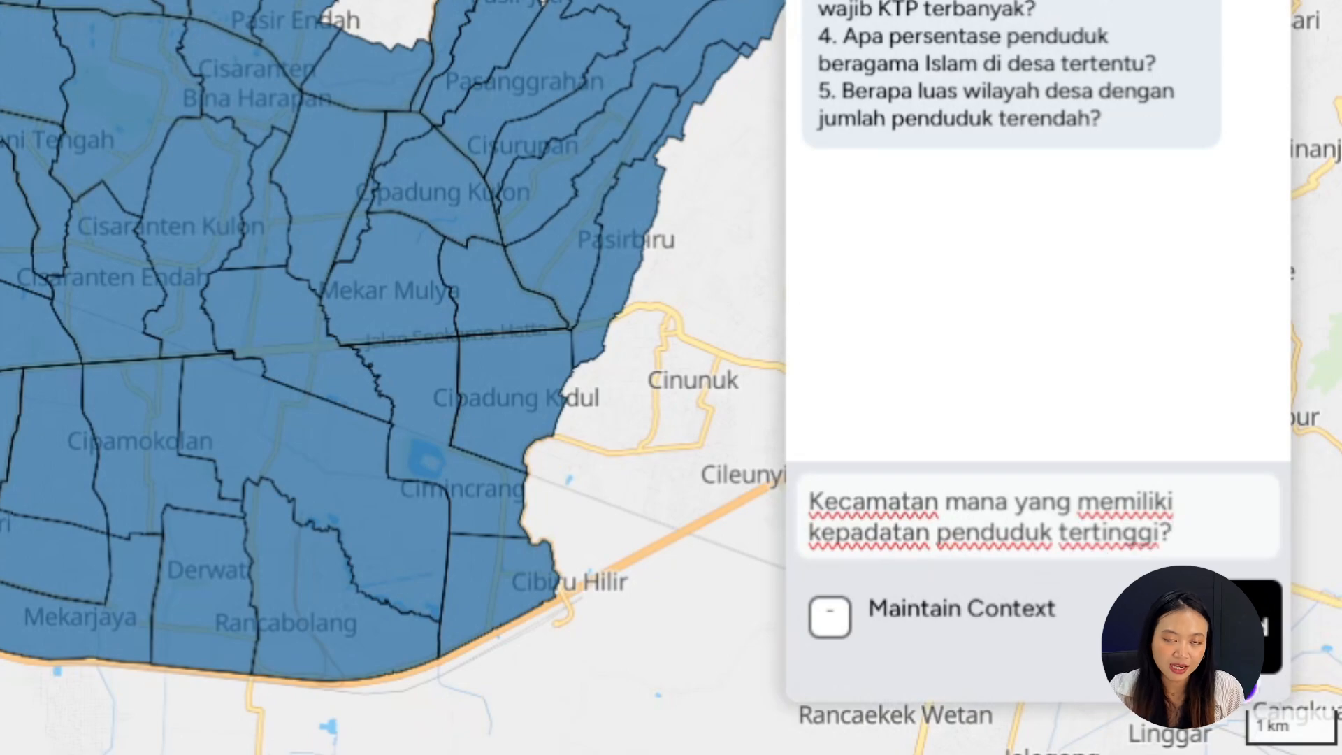
pyautogui.press('Return')
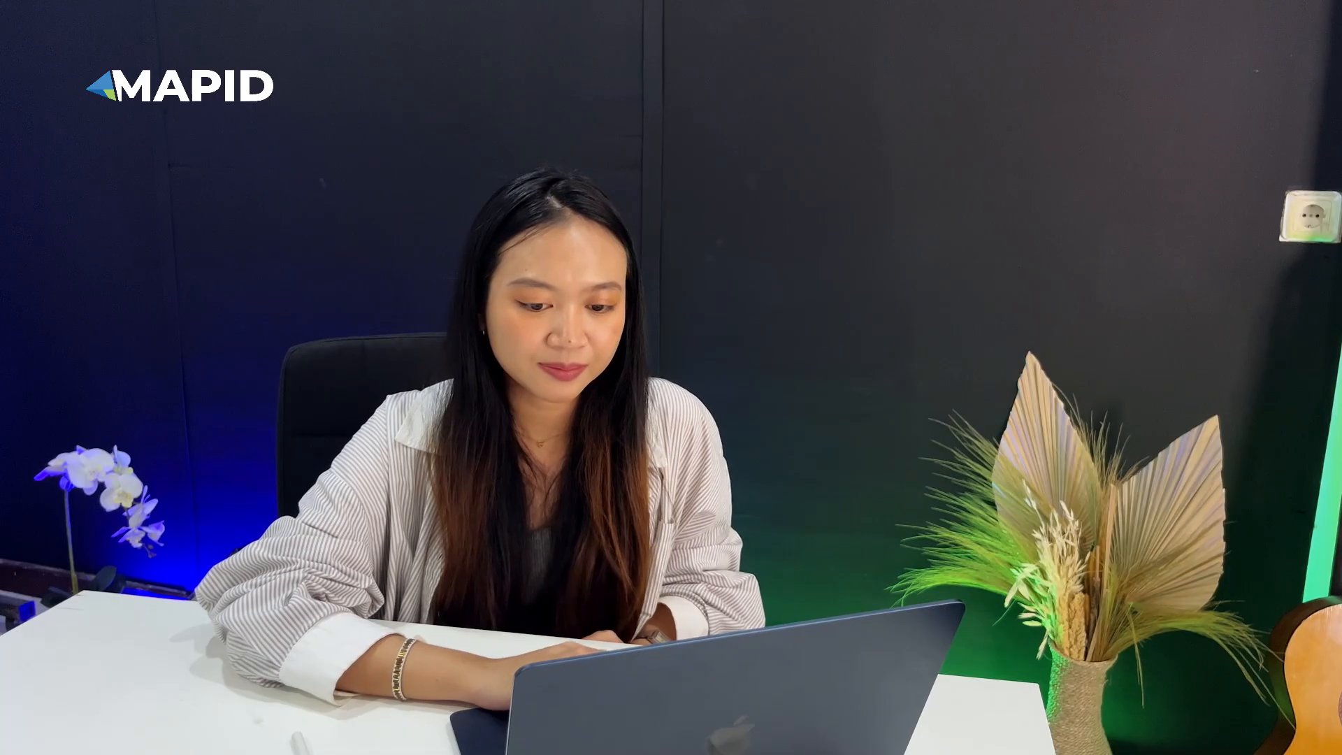